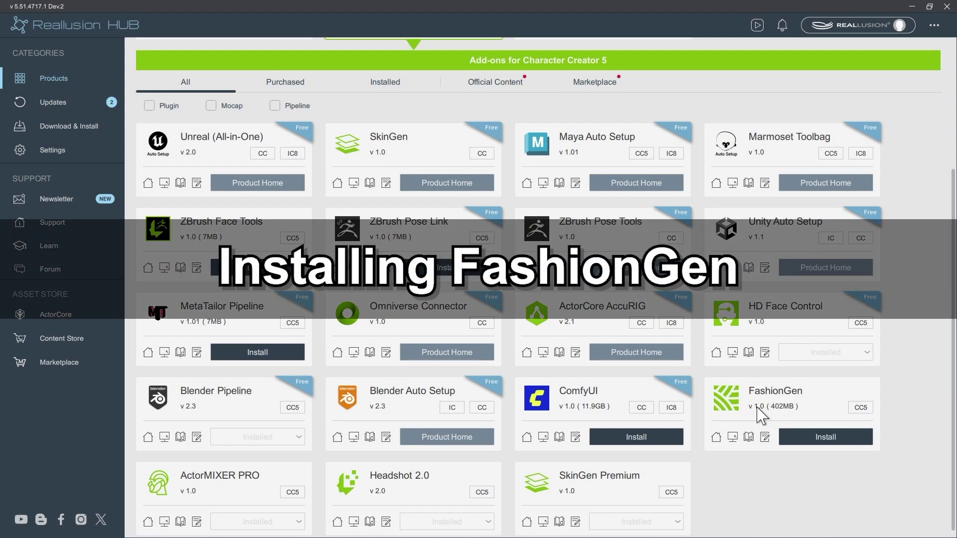
Step: Install the FashionGen add-on for Character Creator 5 and continue past the prerequisite notice
click(841, 442)
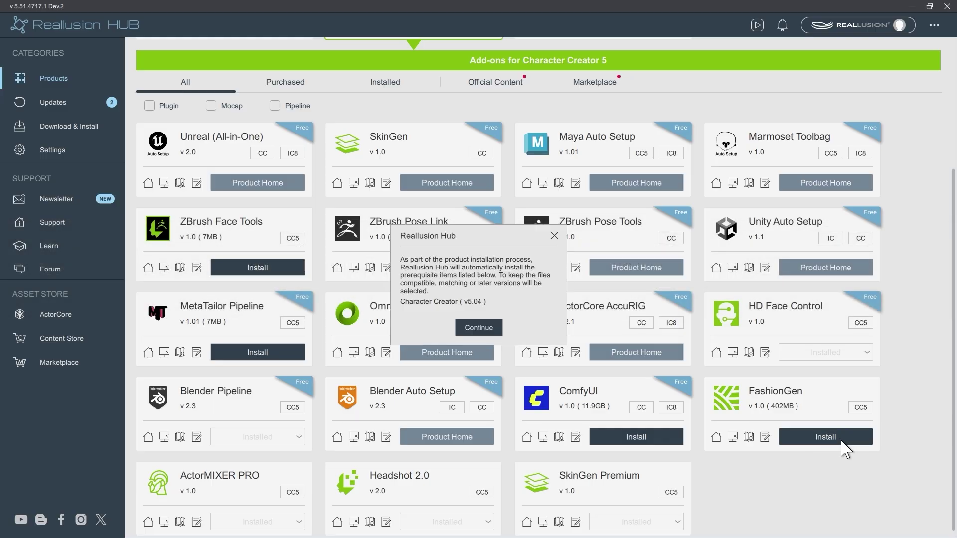
click(476, 328)
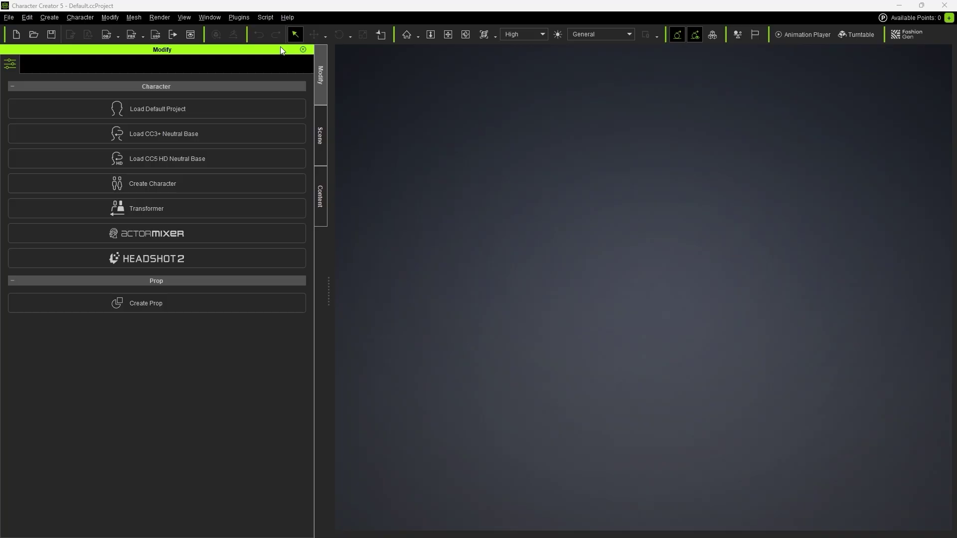
Step: Switch to Character Creator 5 and view the commands offered by the FashionGen plugin
click(238, 18)
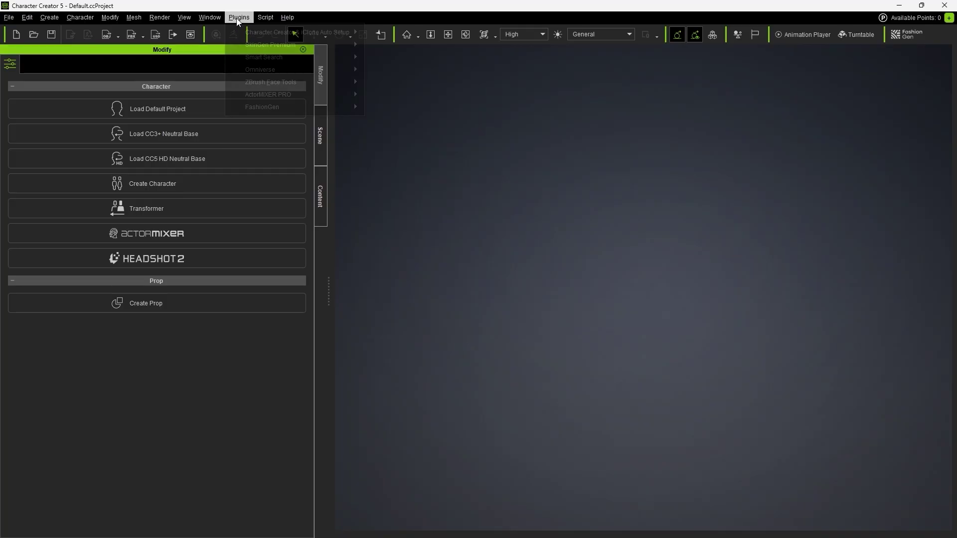
mouse_move(302, 109)
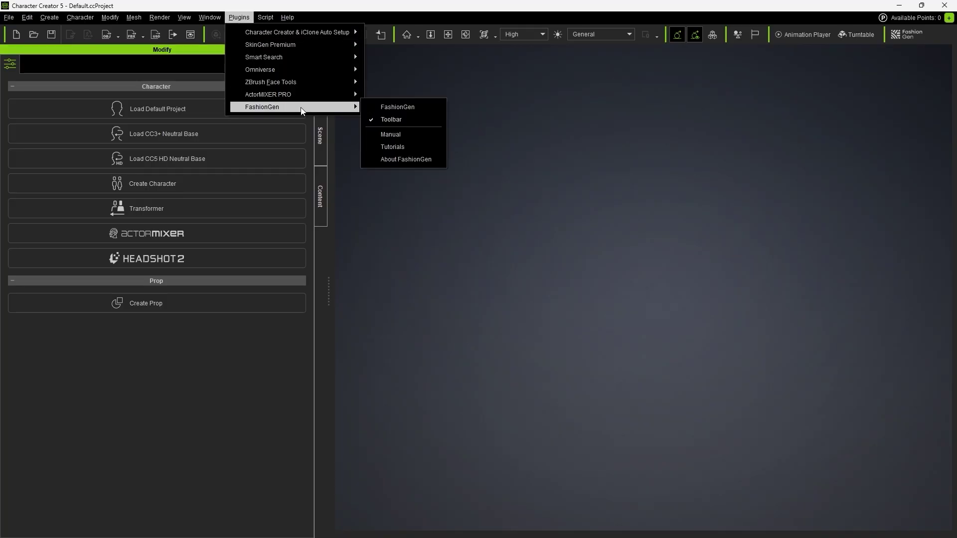
click(647, 94)
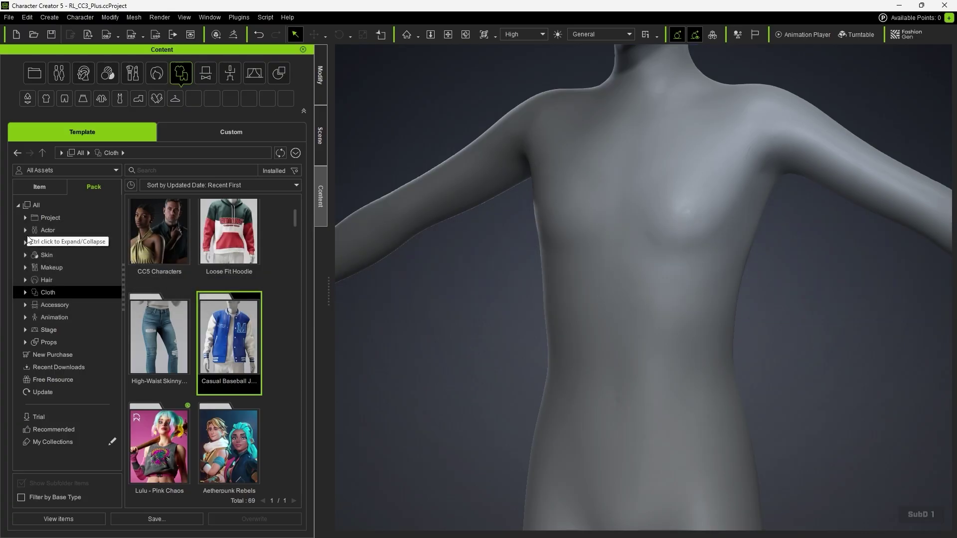
Step: Find the FashionGen Free Resource pack among the Stage materials, download it and open its contents
click(26, 330)
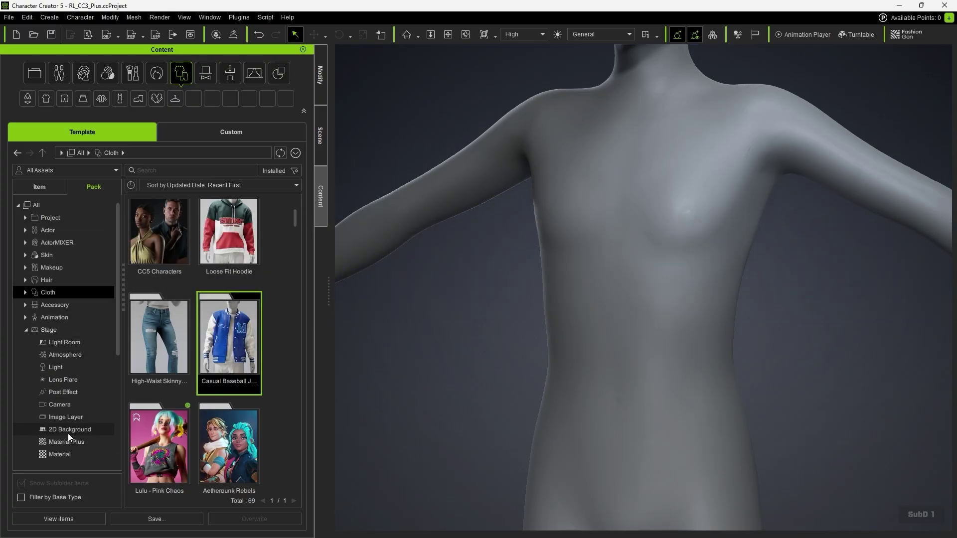
click(60, 454)
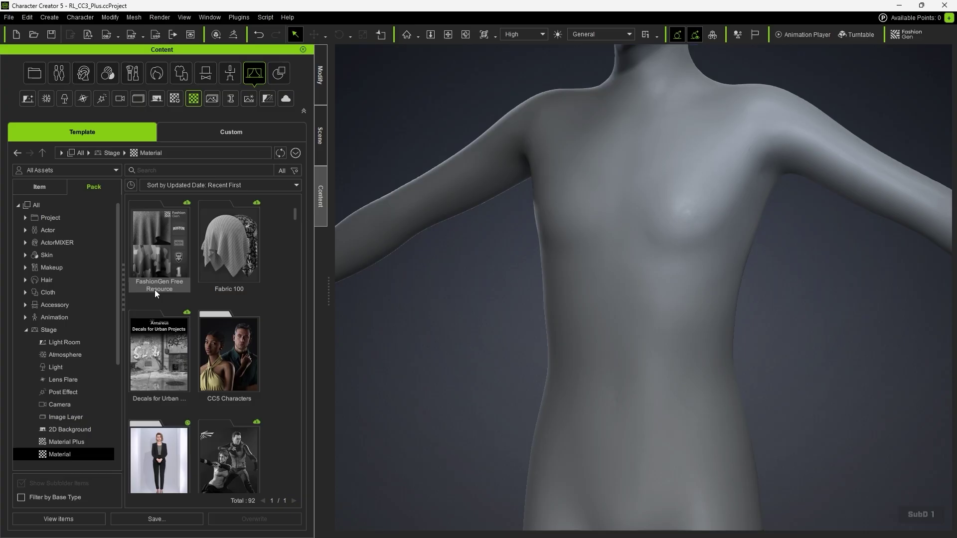
double_click(163, 255)
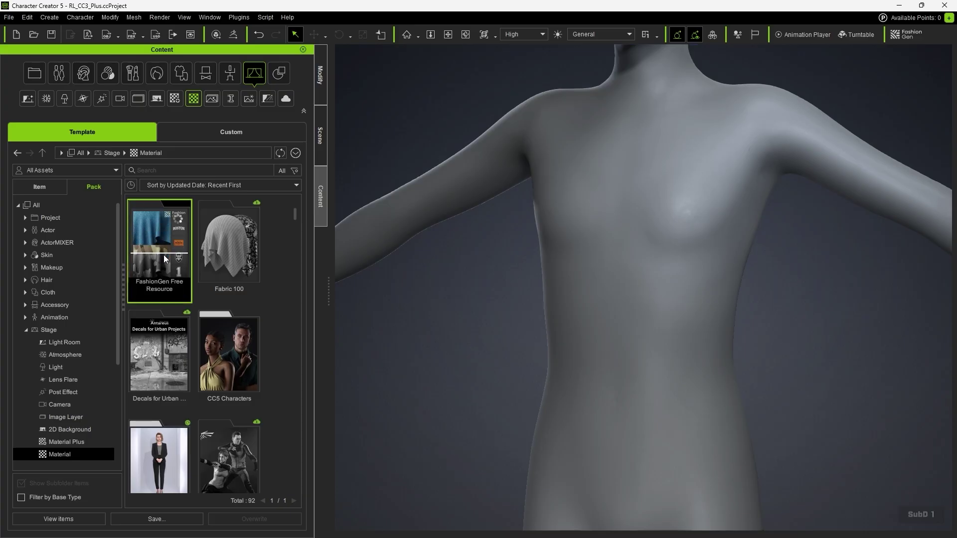
double_click(181, 289)
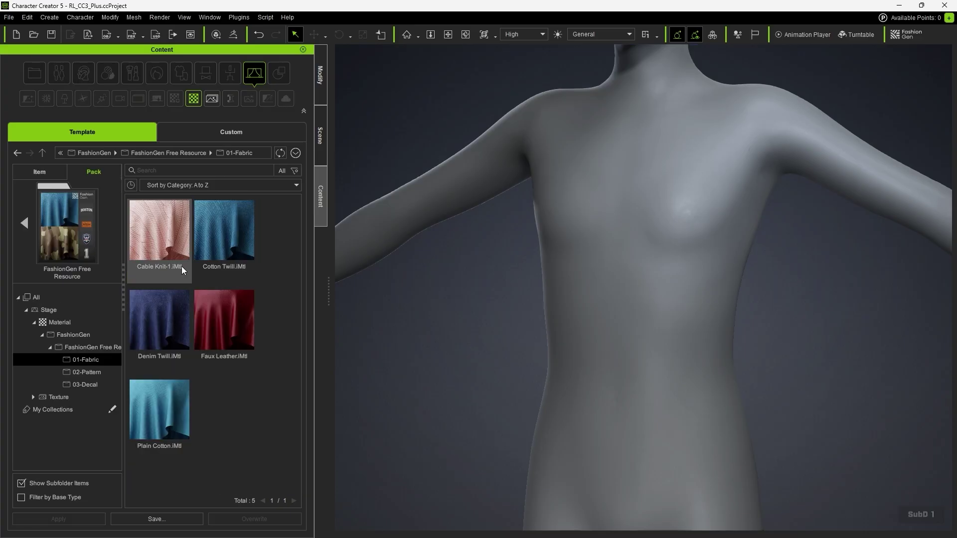
Step: Look through the 02-Pattern and 03-Decal folders of the FashionGen Free Resource pack and return to the pack list
click(93, 373)
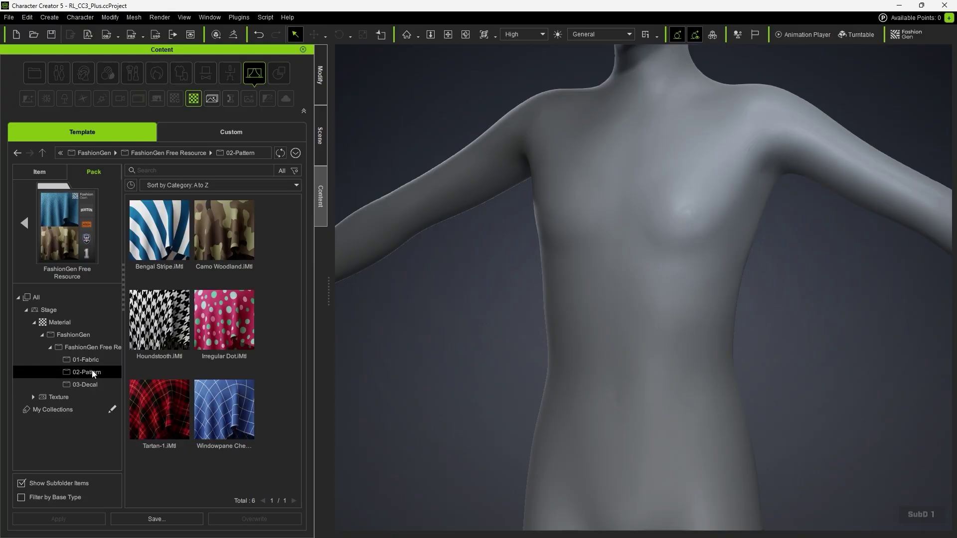
click(92, 385)
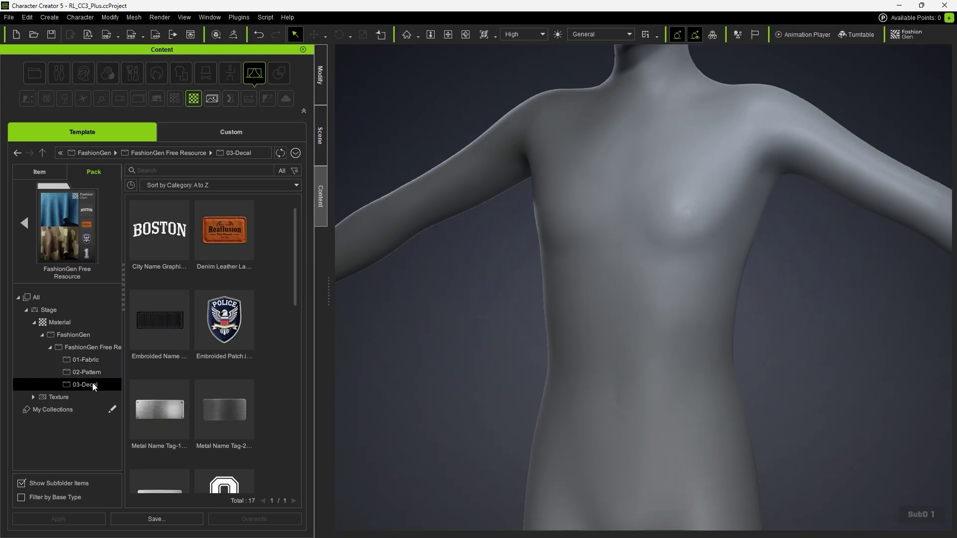
click(25, 224)
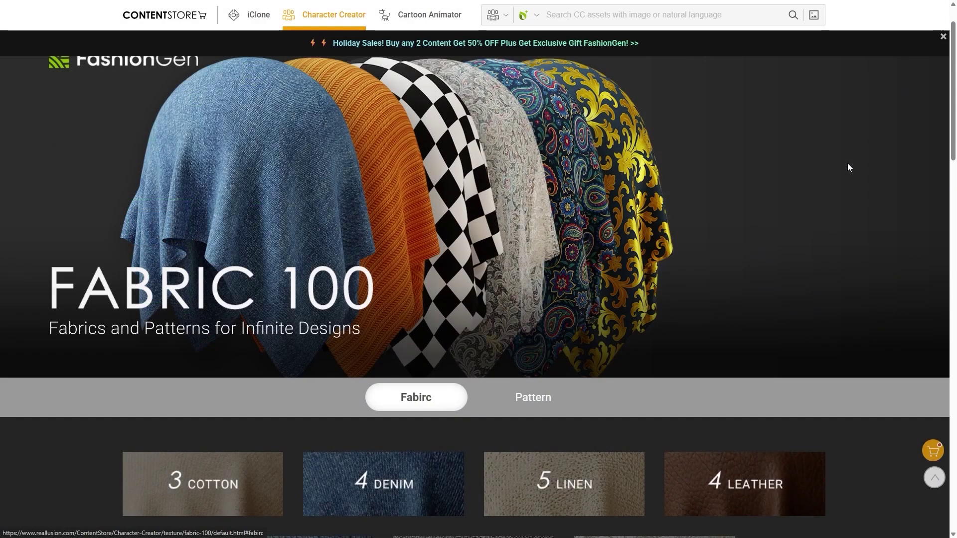
Step: Review the fabric categories, pattern categories and pattern features on the Fabric 100 page of the Content Store
scroll(848, 163, down, 4)
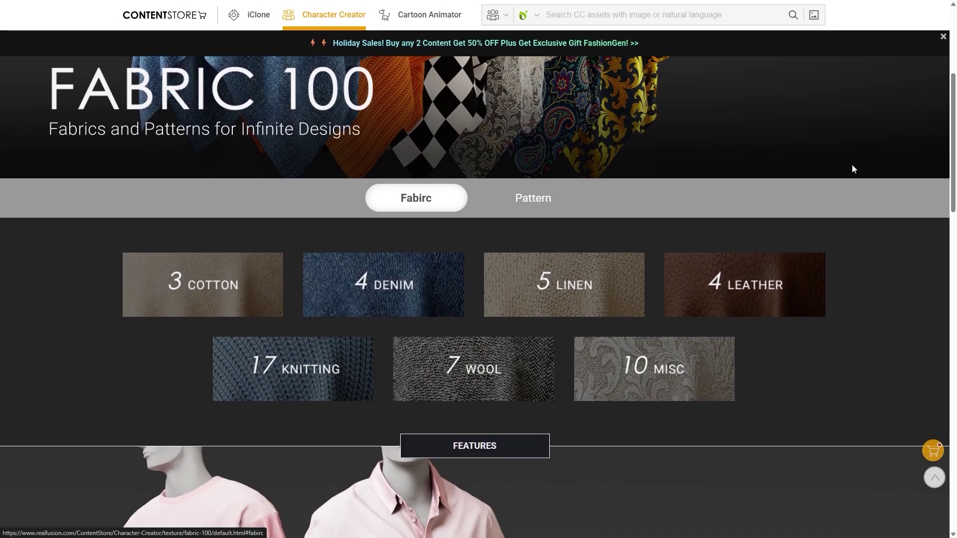
click(547, 195)
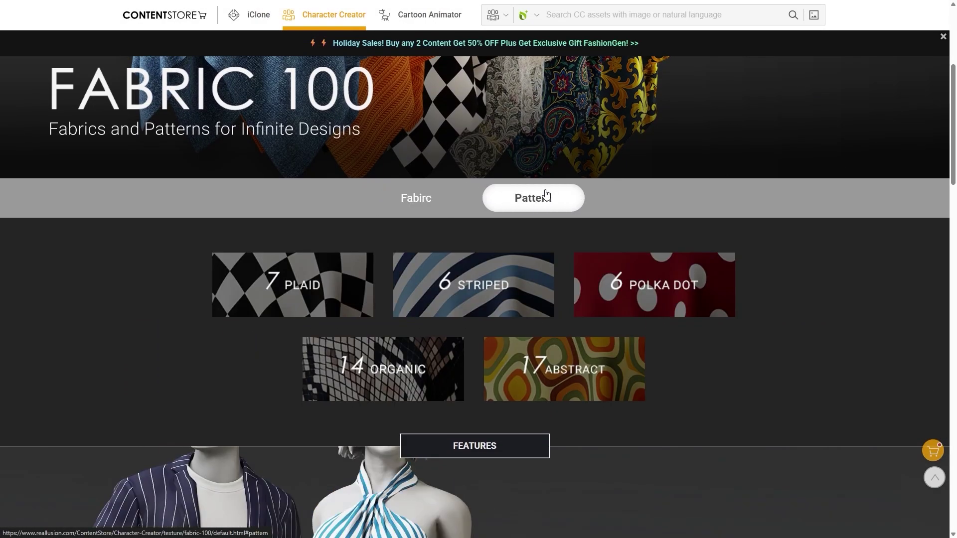
scroll(823, 164, down, 6)
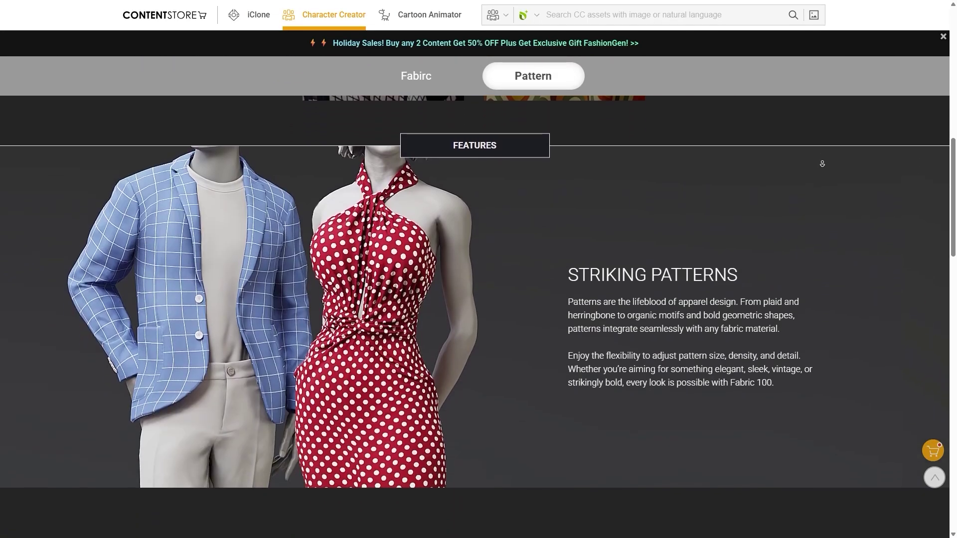
scroll(823, 163, down, 10)
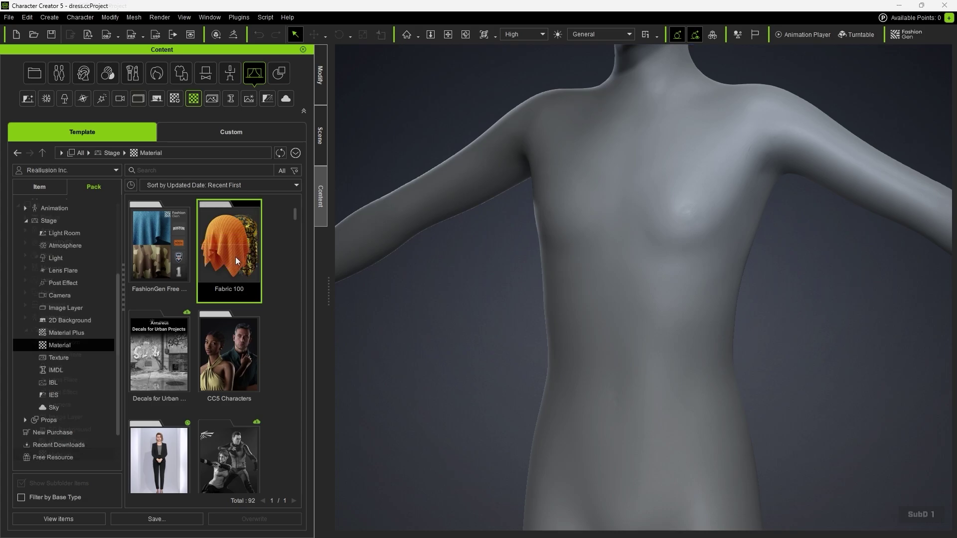
Step: Browse the 01-Fabric and 02-Pattern materials of the Fabric 100 pack in Character Creator and return to the pack list
double_click(235, 257)
drag(295, 231, 297, 268)
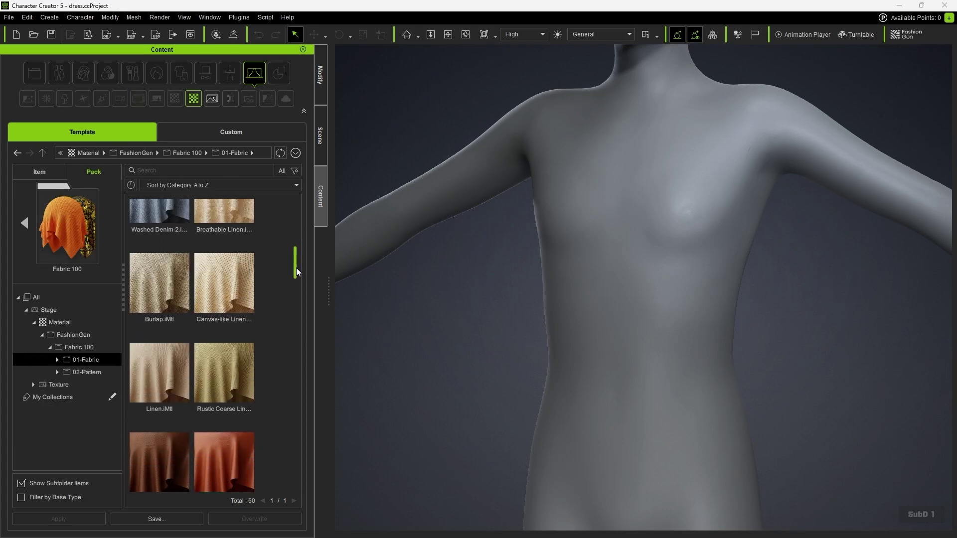
click(83, 373)
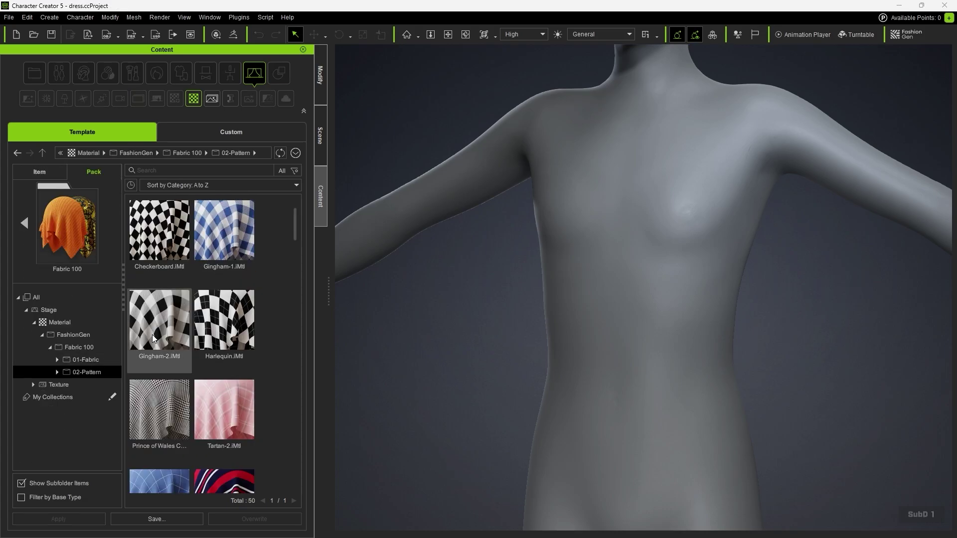
drag(295, 234, 291, 289)
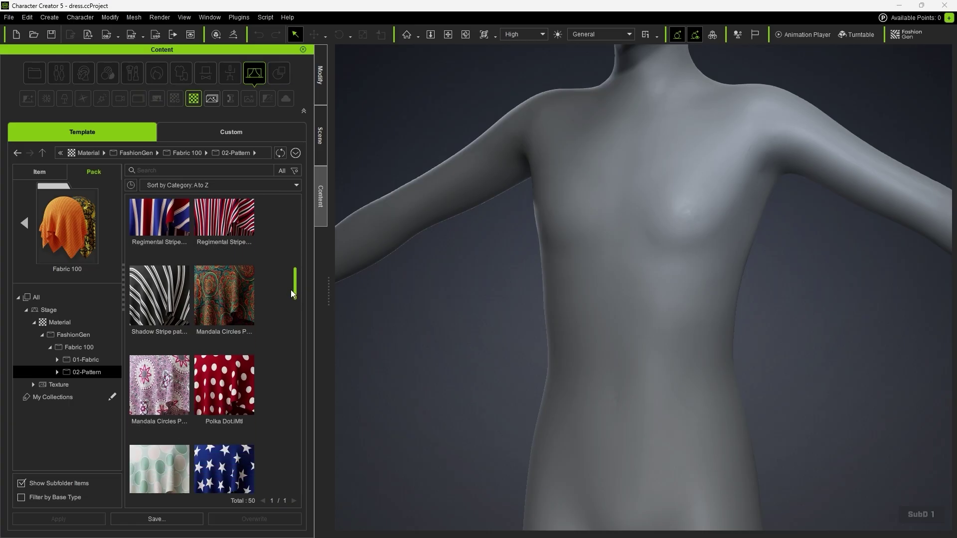
click(24, 222)
click(26, 221)
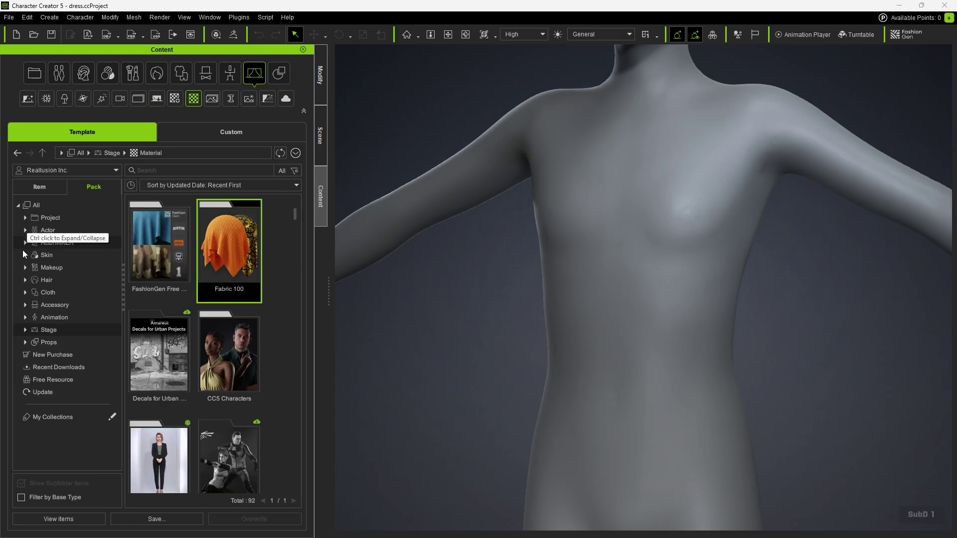
Step: Browse the Cloth packs, the Casual Baseball Jacket product images and the Smart Clothes listing in the Content Store
click(45, 292)
drag(292, 342, 289, 385)
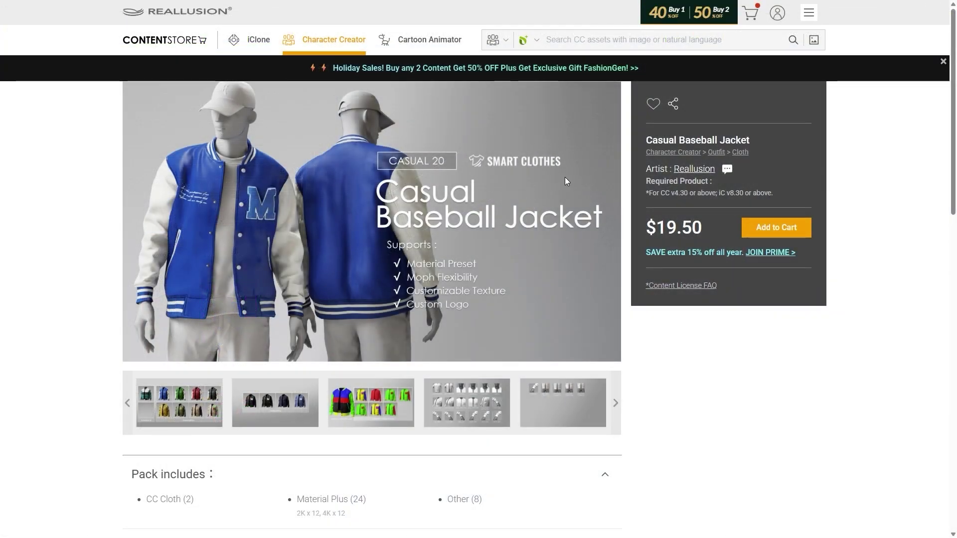
click(356, 413)
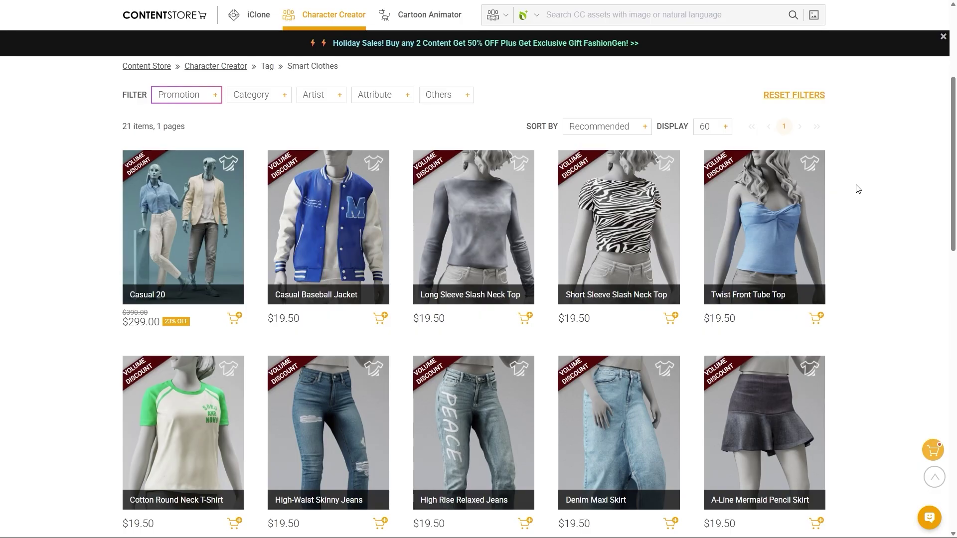
middle_click(858, 185)
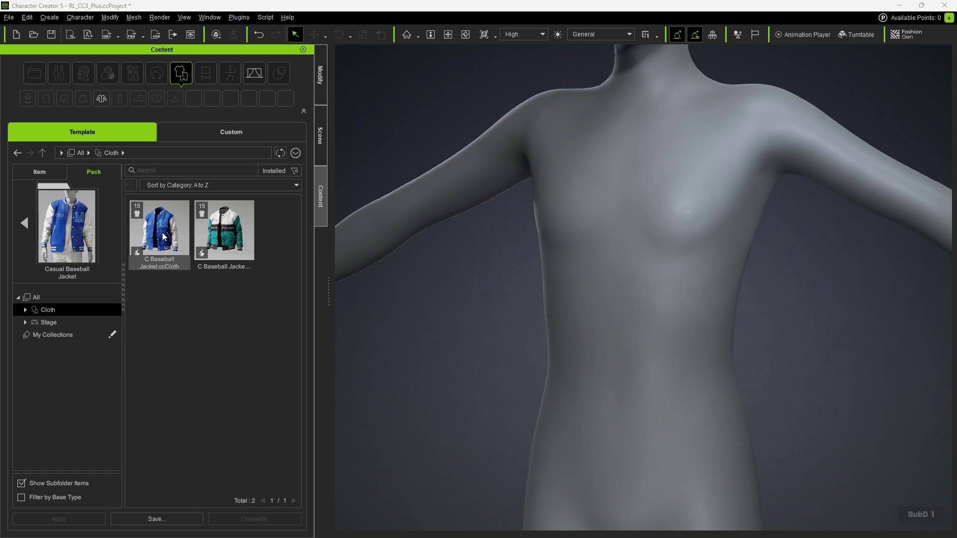
Step: Put the blue C Baseball Jacket on the avatar and inspect its Base Color, Normal and Color ID maps
drag(159, 230, 654, 313)
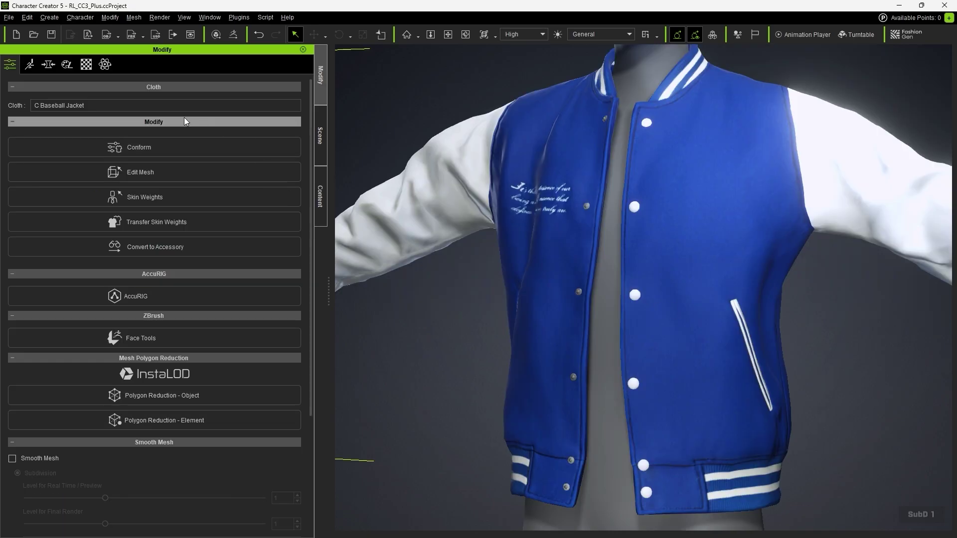
click(87, 65)
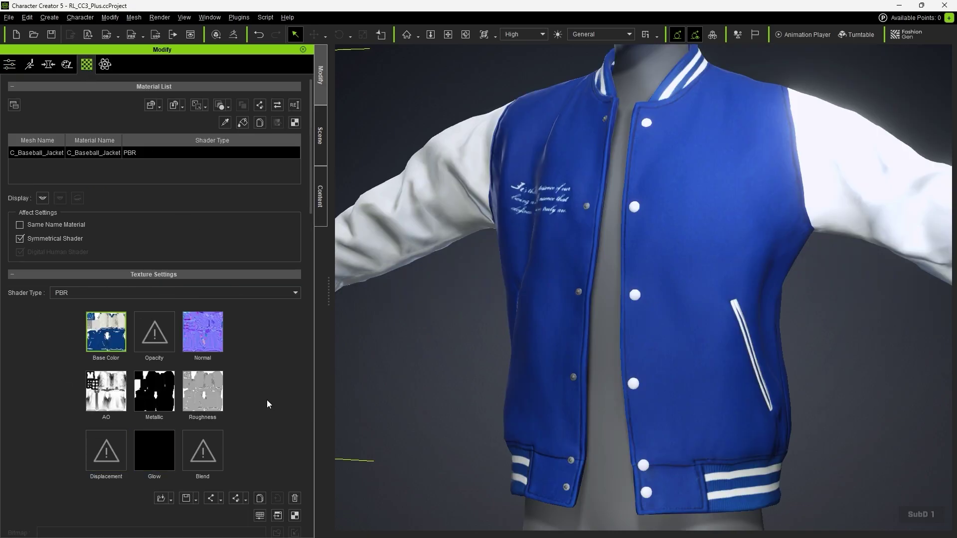
mouse_move(114, 341)
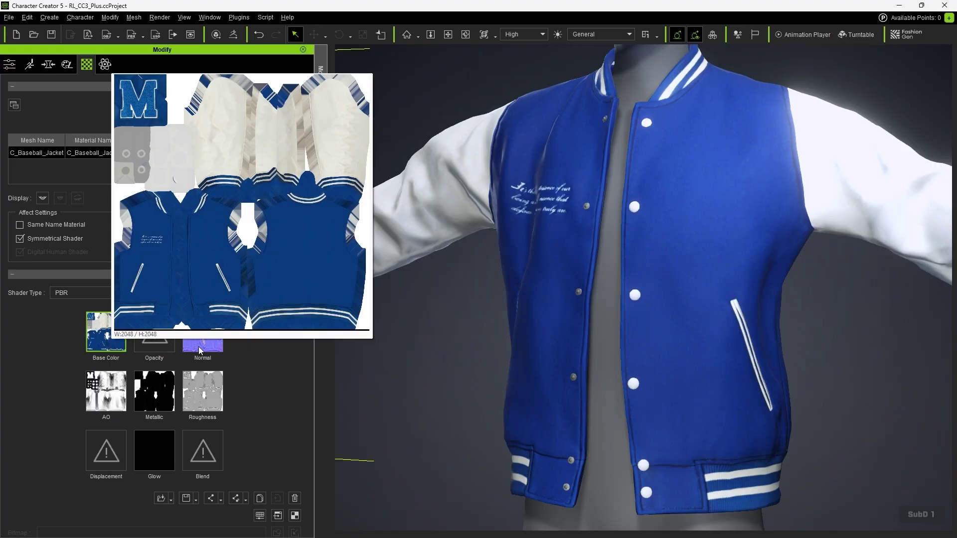
mouse_move(202, 350)
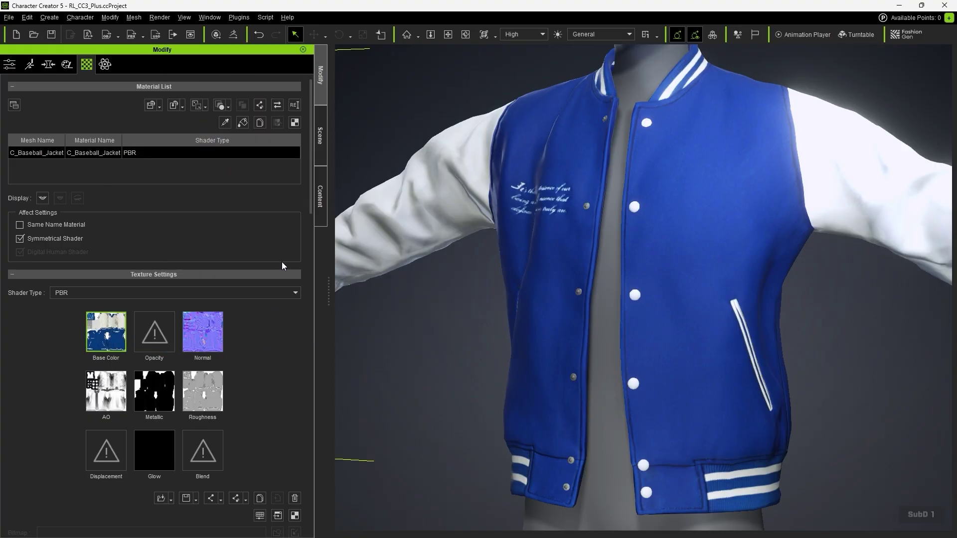
drag(310, 209, 322, 434)
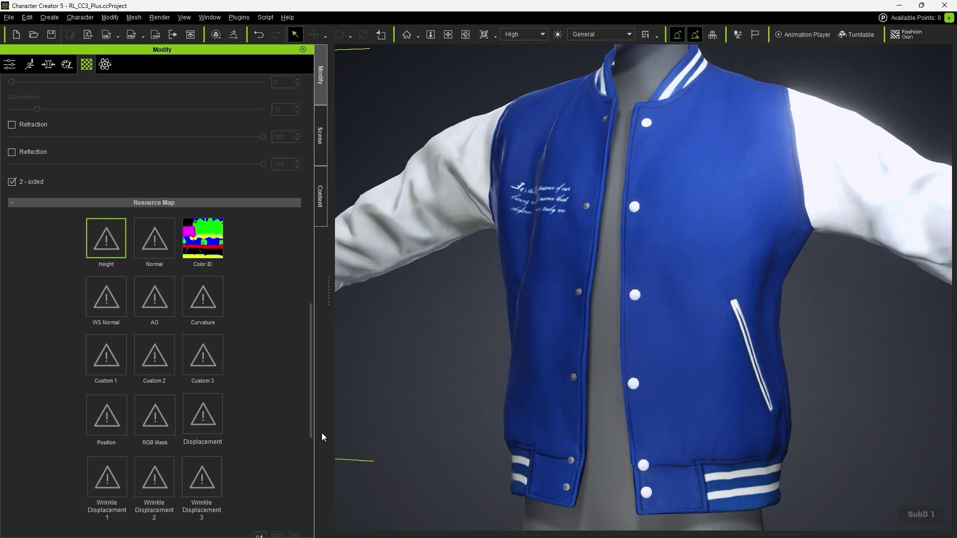
mouse_move(204, 245)
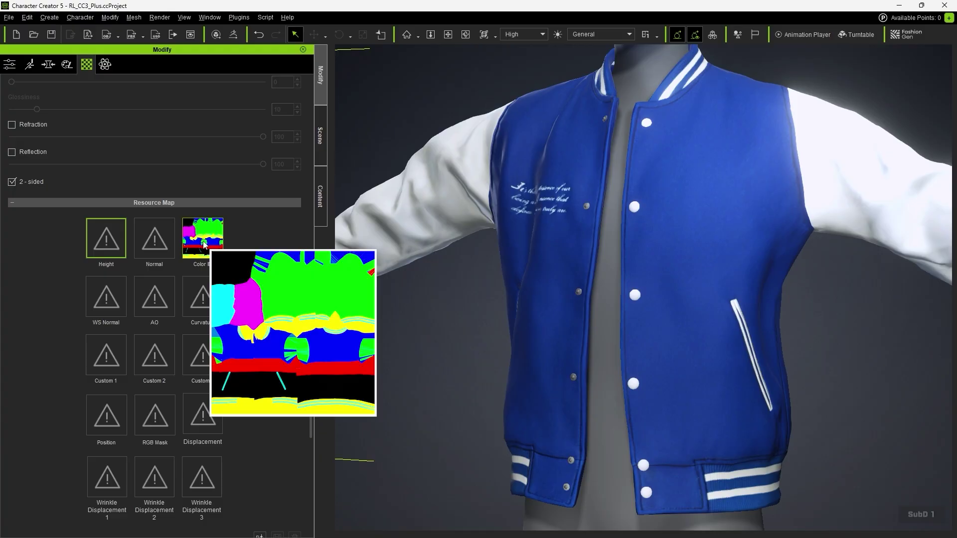
Step: Look through the Color ID textures in the Stage Texture folder of the Casual Baseball Jacket pack
click(320, 200)
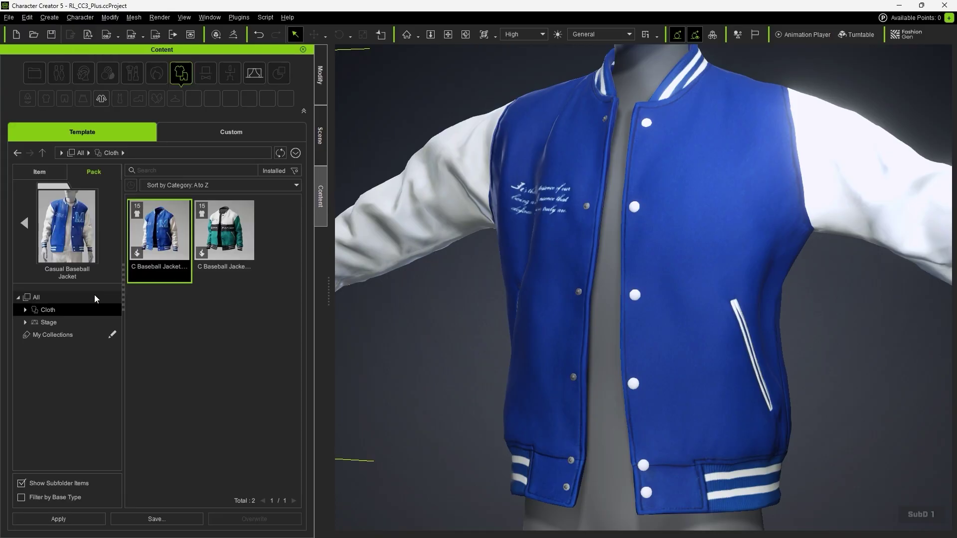
double_click(47, 319)
click(66, 348)
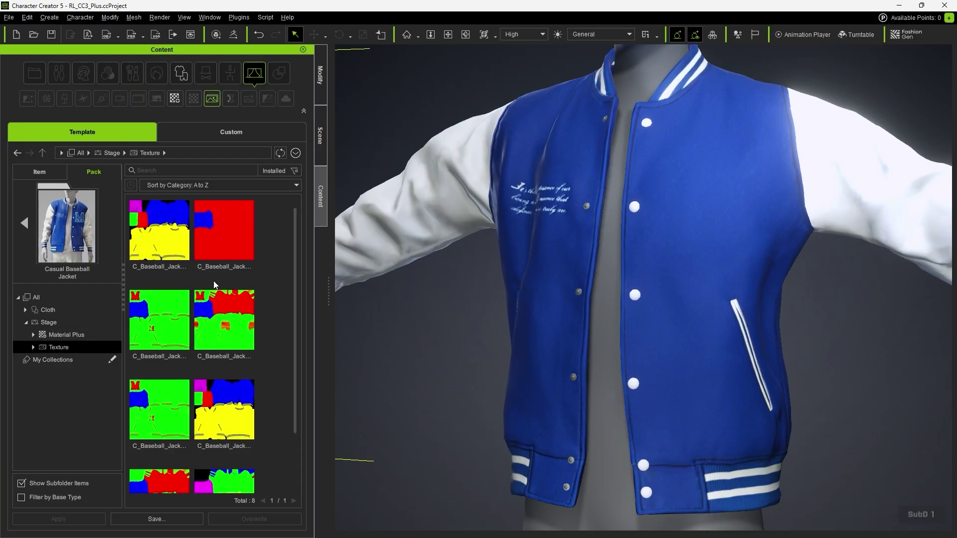
drag(293, 248, 312, 244)
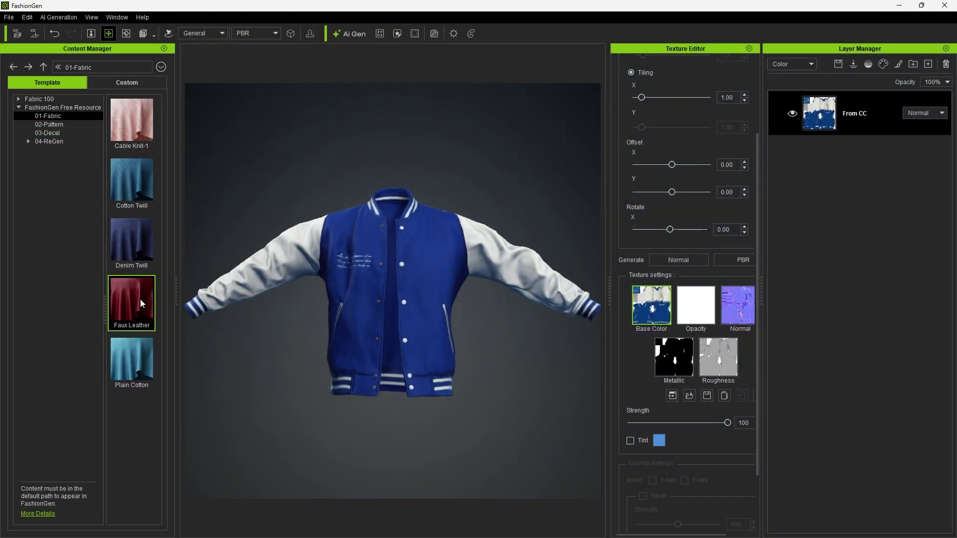
Step: Apply Faux Leather to the whole jacket and tint its Base Color black (#000000)
drag(404, 300, 405, 300)
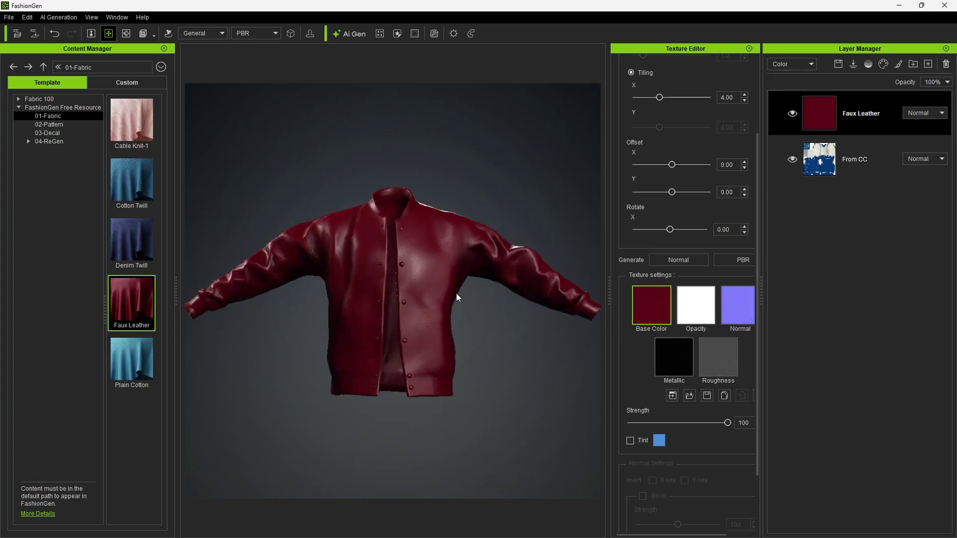
click(630, 441)
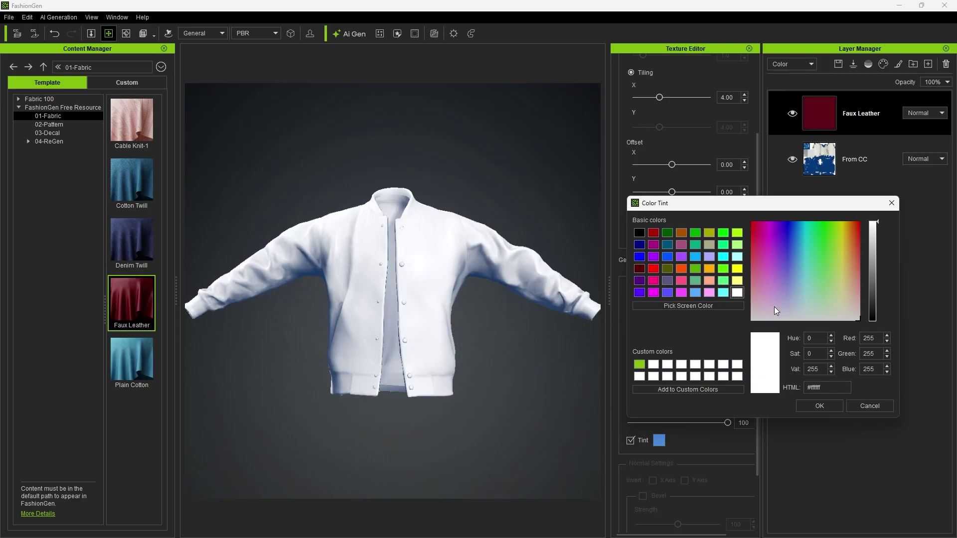
drag(879, 230, 880, 347)
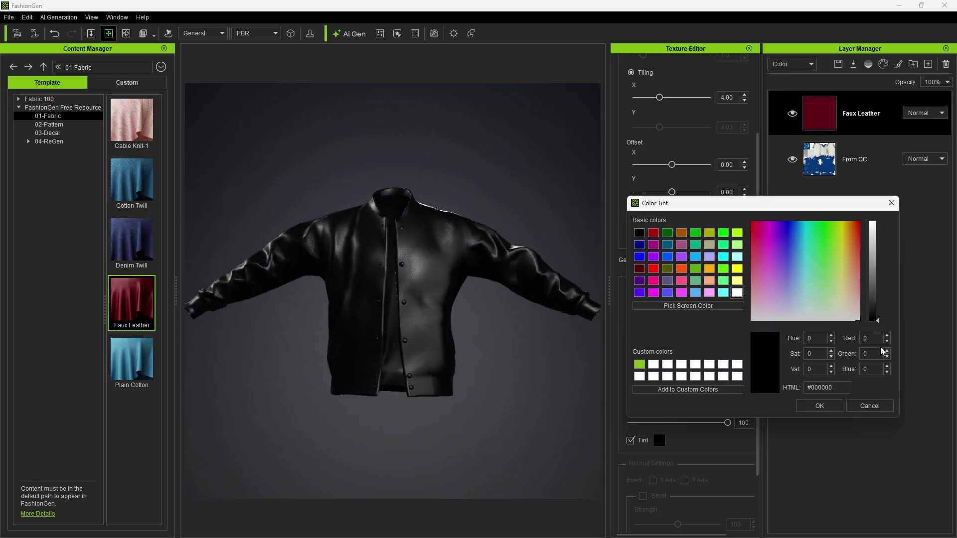
click(820, 406)
Step: Set the Faux Leather layer's Normal strength to 149 and show the jacket in PBR mode
mouse_move(727, 422)
mouse_down()
mouse_move(635, 430)
mouse_move(724, 426)
mouse_up()
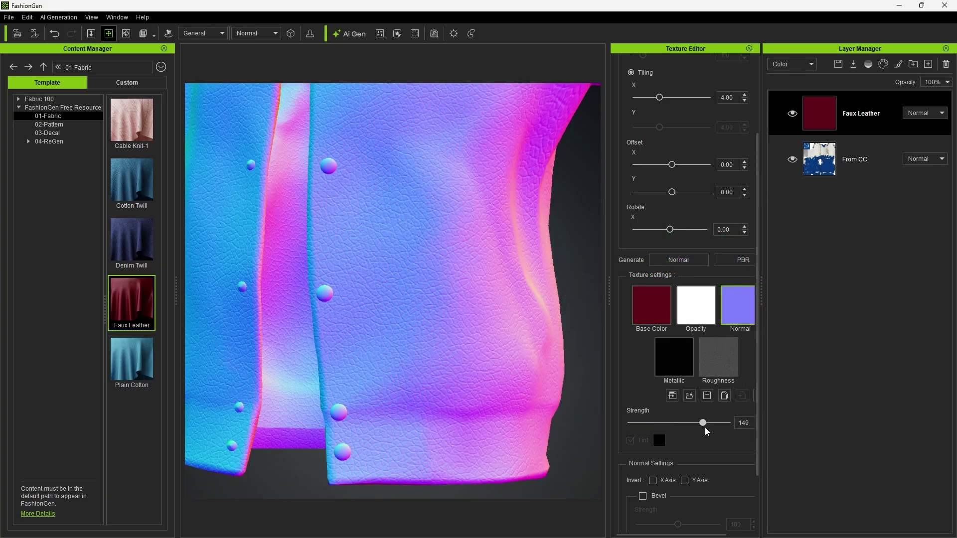
click(248, 34)
click(247, 42)
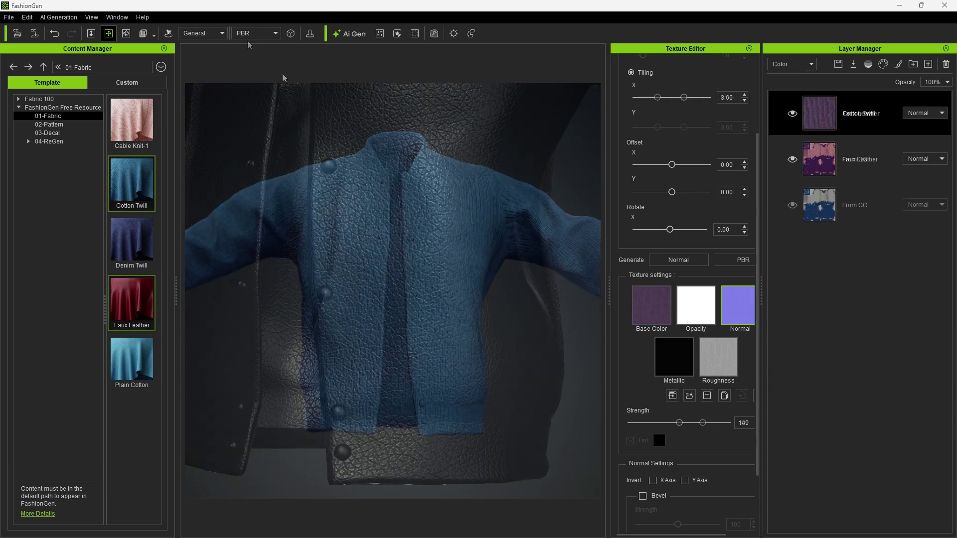
Step: Check the jacket's Color ID map and mask the Cotton Twill layer to Color ID 6 (RGB: 255, 255, 0)
click(261, 31)
click(265, 97)
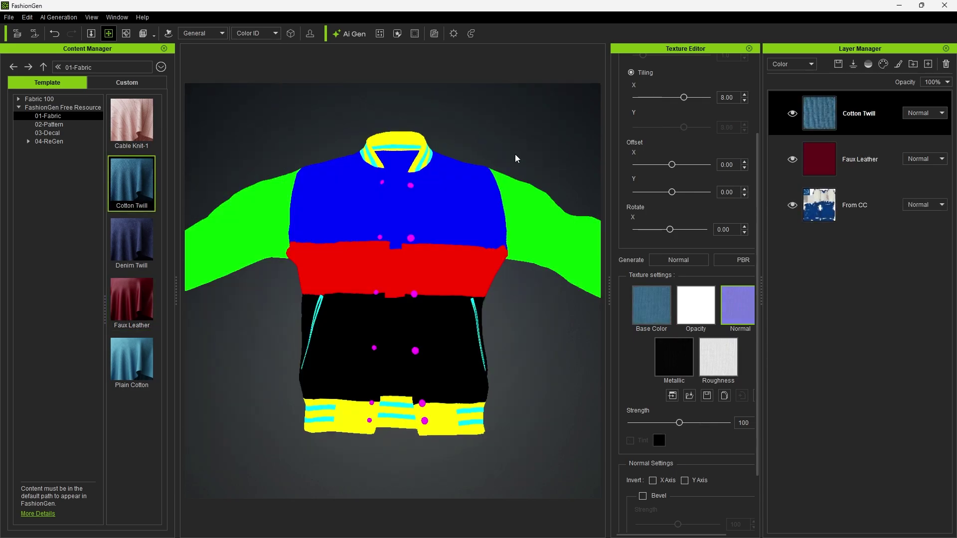
drag(558, 189, 518, 177)
click(264, 33)
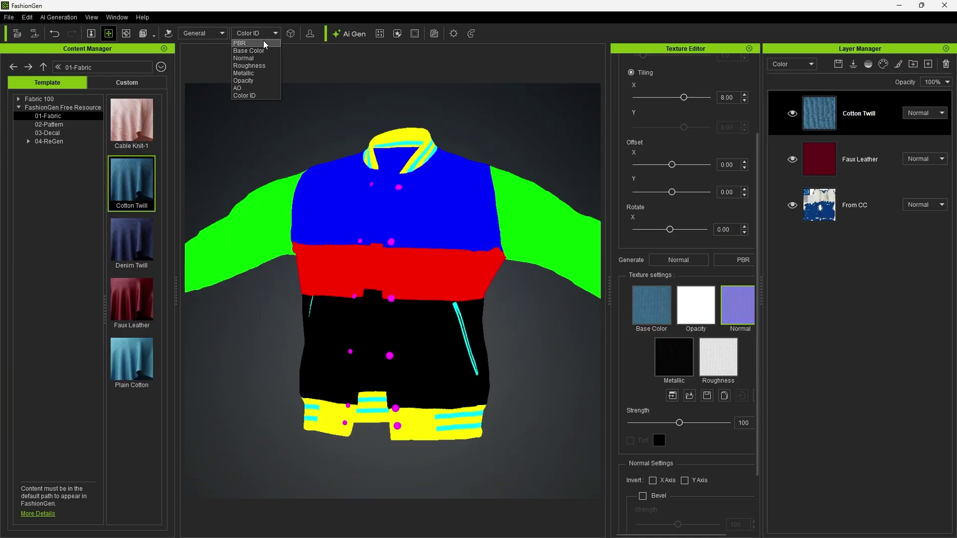
click(263, 43)
click(867, 65)
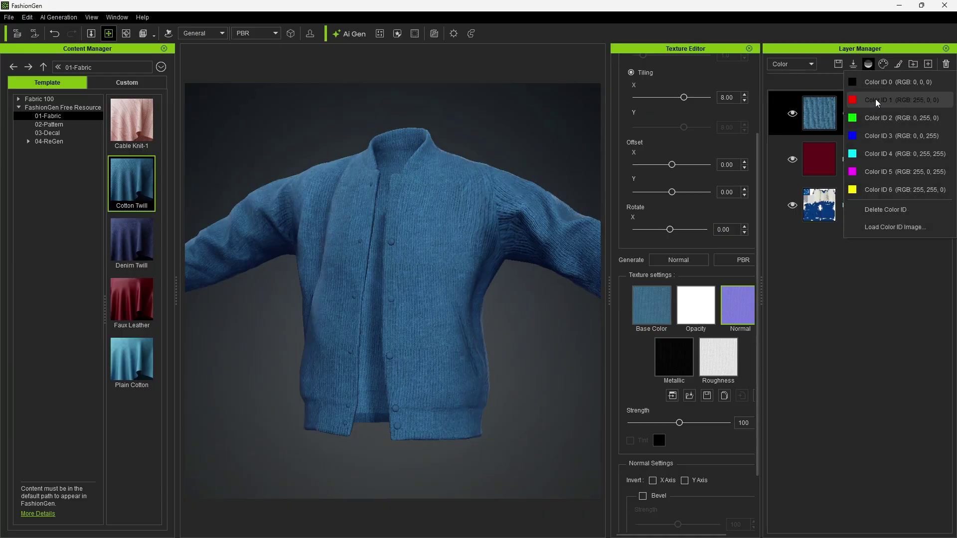
click(878, 190)
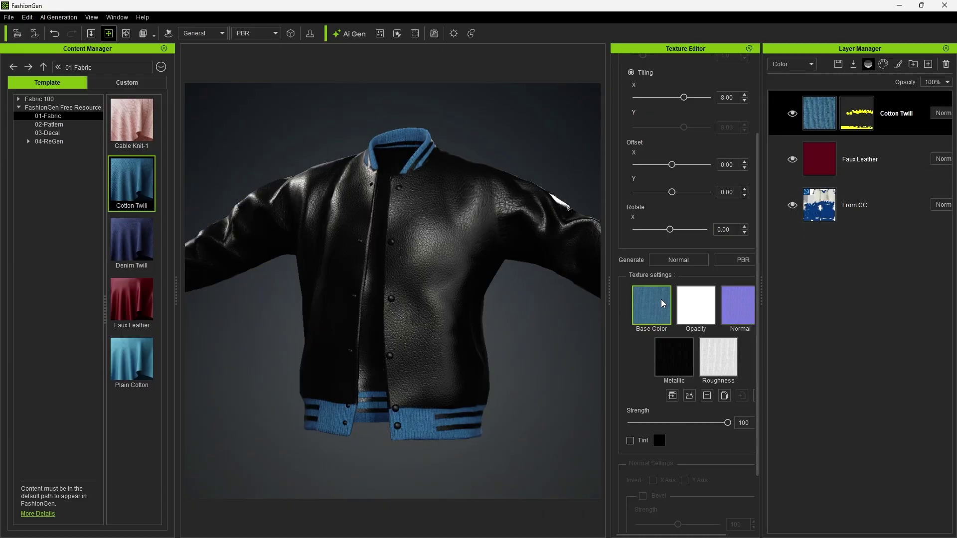
Step: Tint the Base Color of the masked Cotton Twill layer dark gray
click(630, 441)
click(659, 440)
drag(862, 247, 864, 289)
click(820, 412)
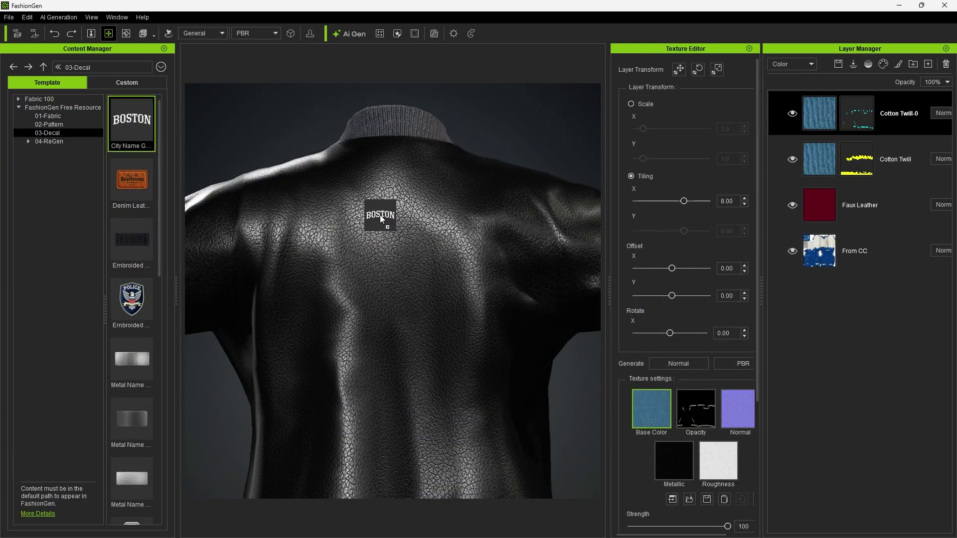
Step: Reduce the BOSTON City Name Graphic to scale 0.2, center it across the jacket's upper back and fine-tune its size
click(632, 104)
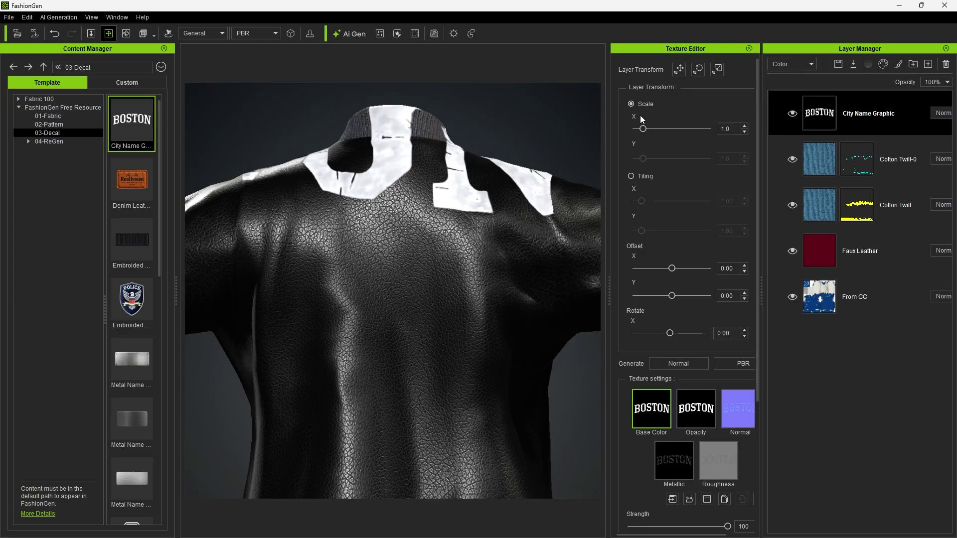
drag(643, 128, 637, 130)
drag(672, 269, 681, 268)
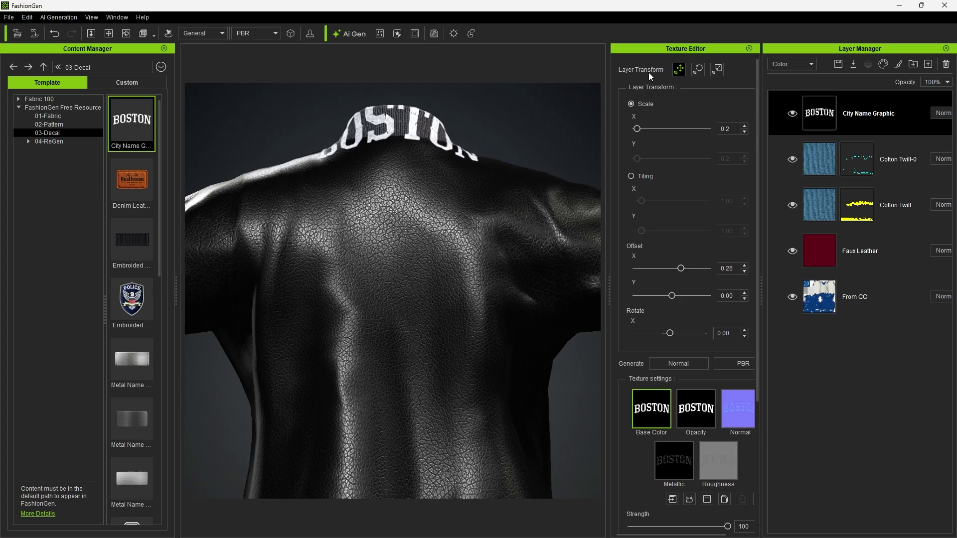
drag(430, 126, 438, 242)
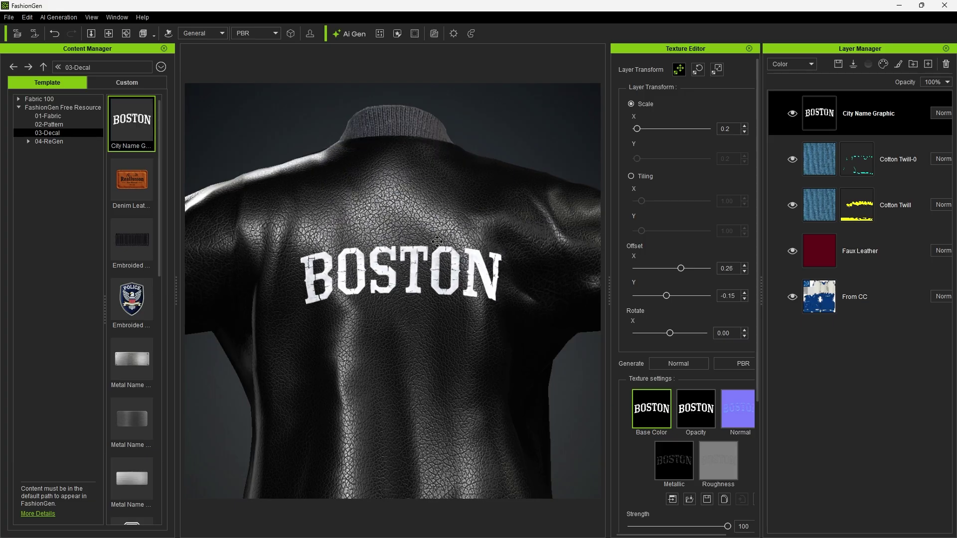
click(717, 69)
drag(479, 209, 531, 144)
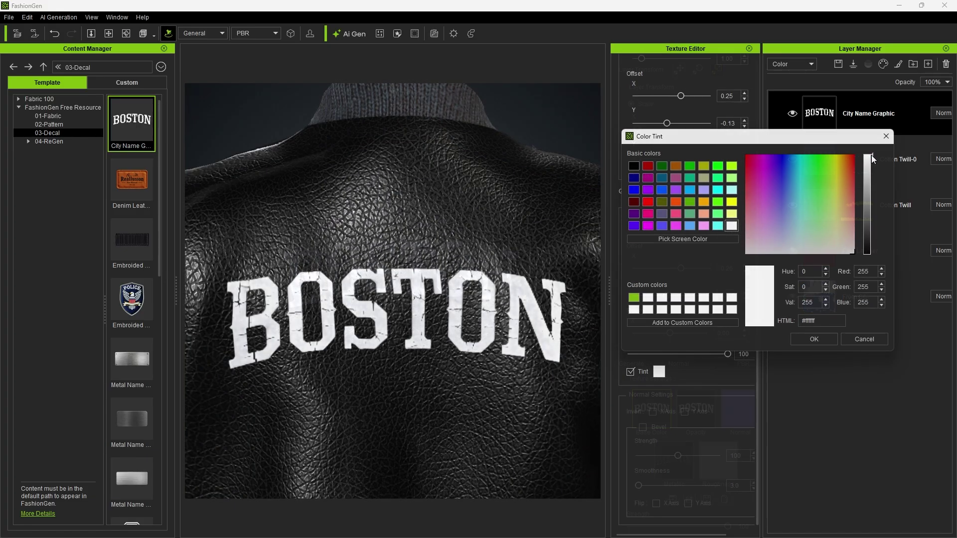
Step: Tint the BOSTON decal a muted gray-beige (#7f7c6c)
drag(871, 155, 870, 204)
click(844, 243)
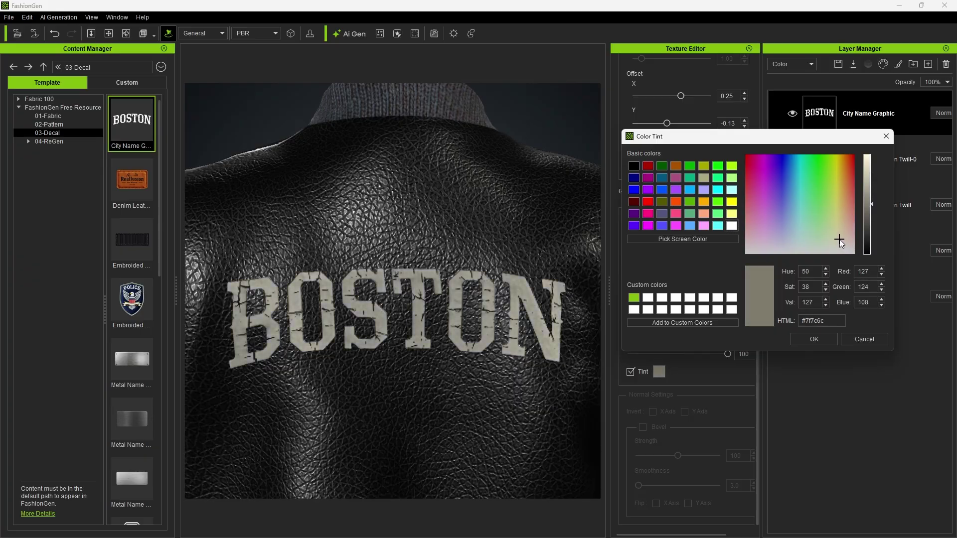
key(Return)
Step: Set the BOSTON decal's Normal strength to 183, invert its Y axis and add a Bevel with adjusted strength
click(737, 237)
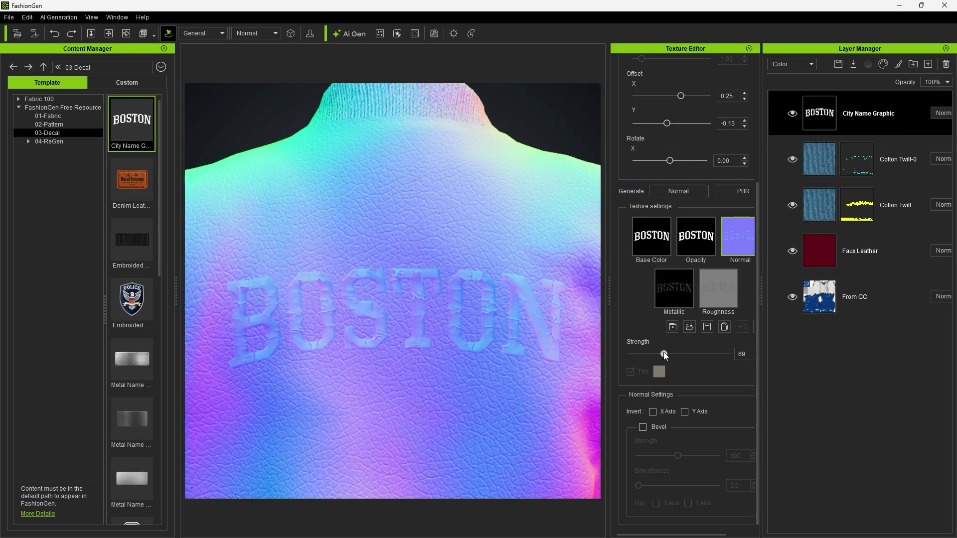
drag(664, 354, 720, 354)
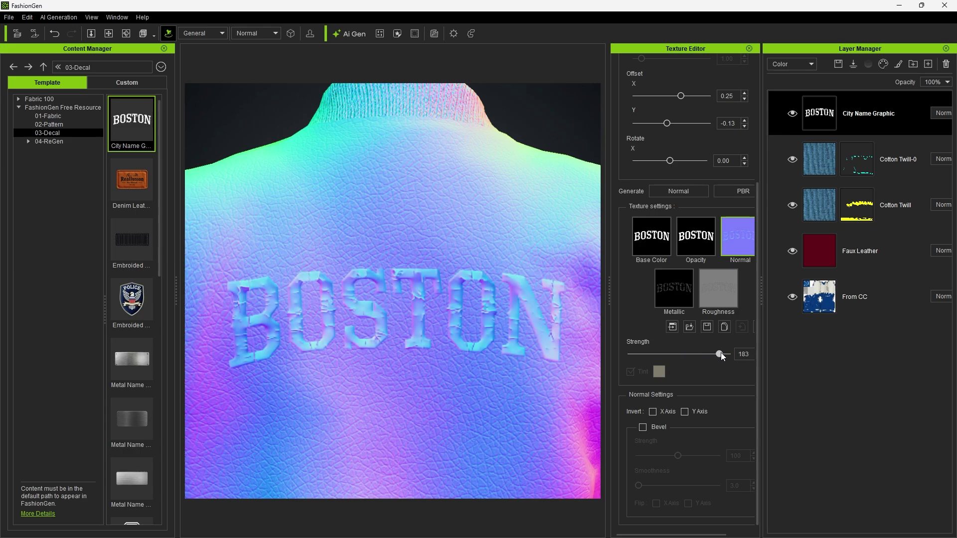
click(691, 413)
click(644, 428)
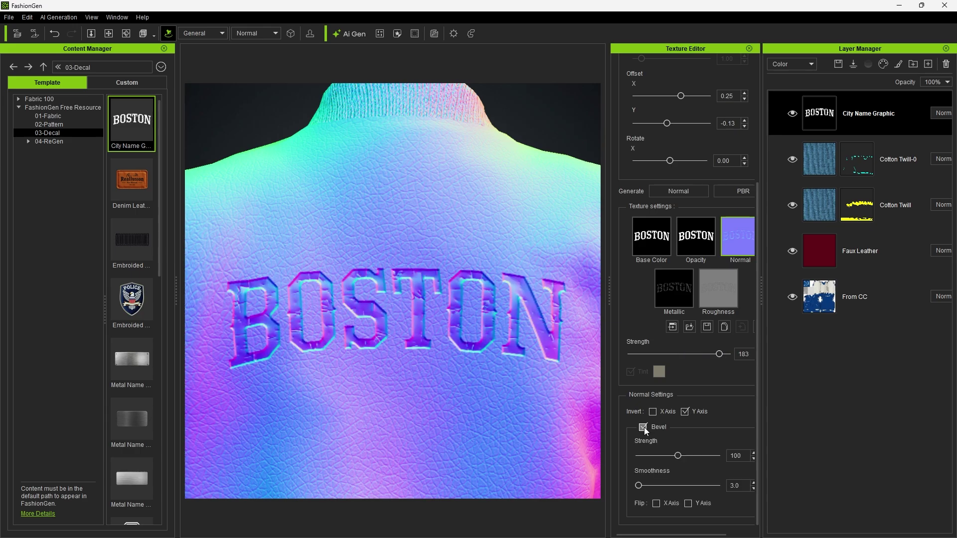
drag(653, 457, 682, 458)
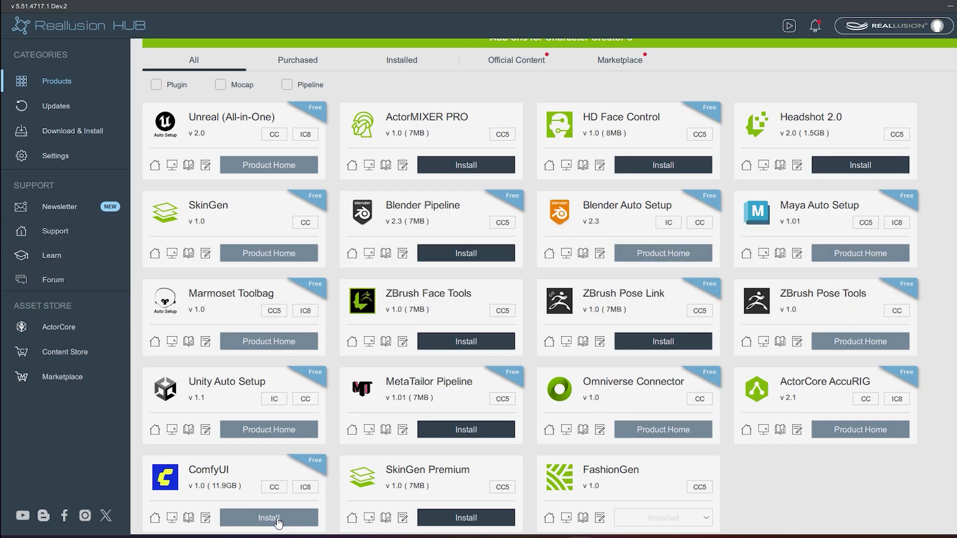
Step: Install ComfyUI from Reallusion Hub into the default program folder and agree to run it in FashionGen
click(279, 520)
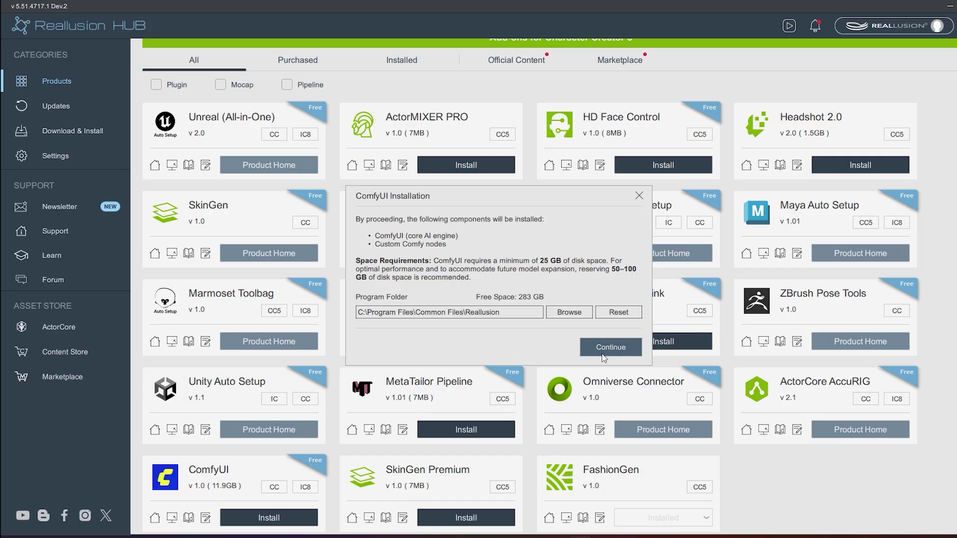
click(631, 351)
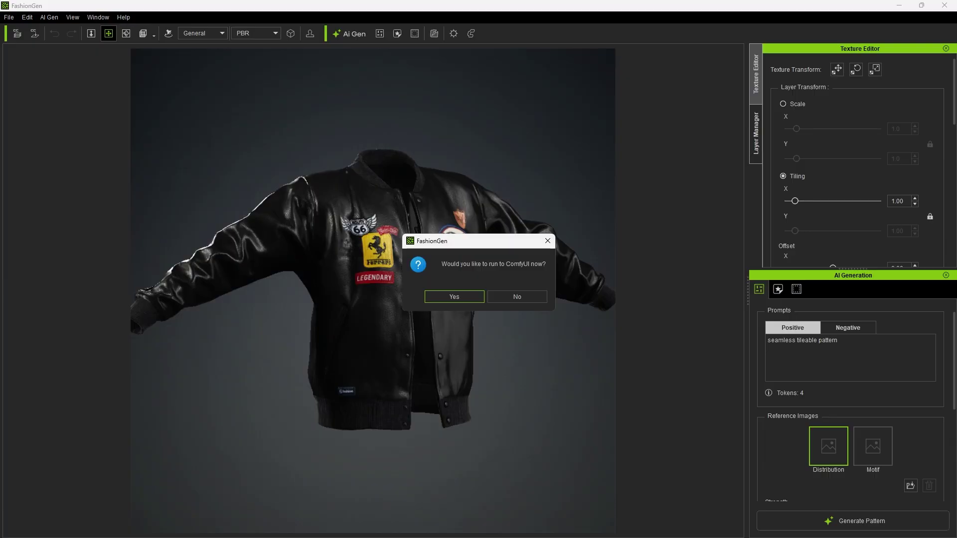
click(467, 297)
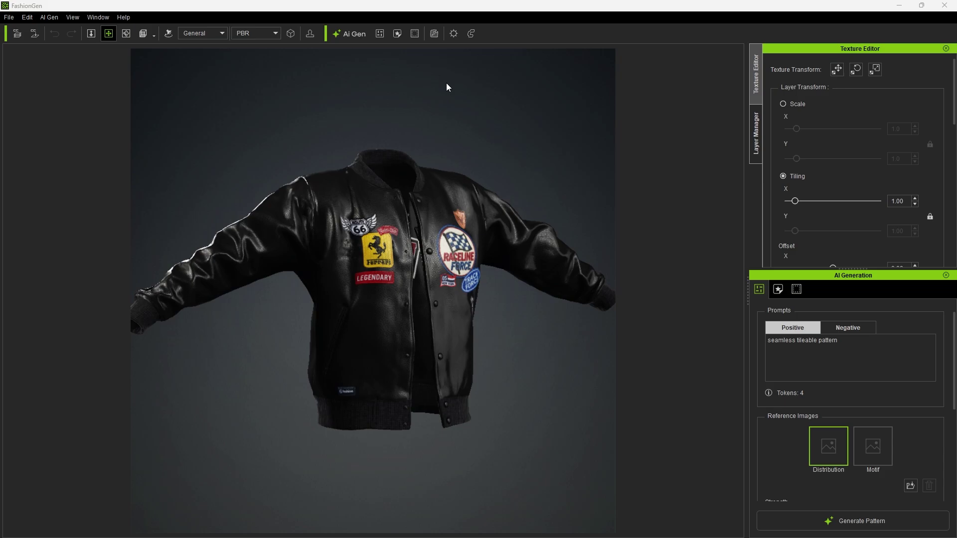
Step: Start the Basic Installation of the AI model for patterns, decals and detailing, and launch the locally installed ComfyUI
click(454, 34)
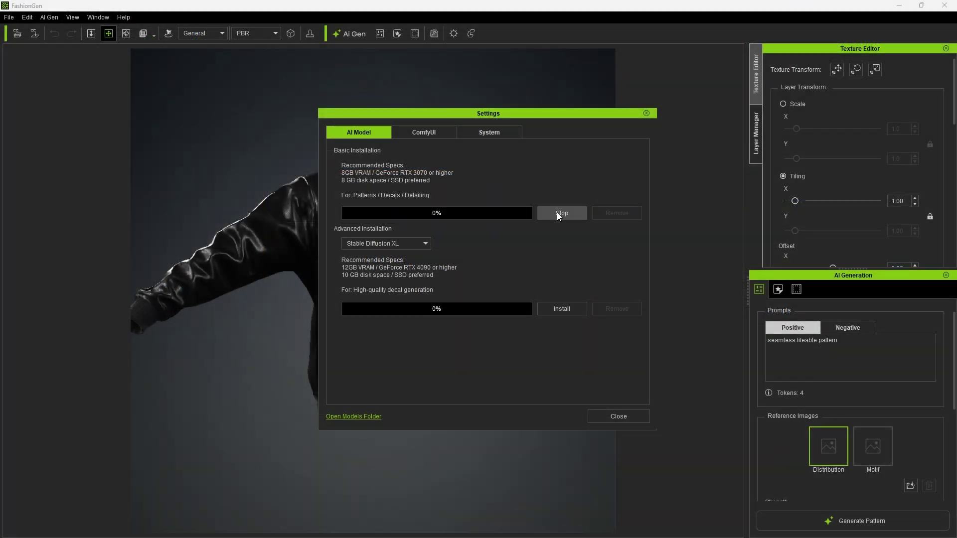
click(557, 212)
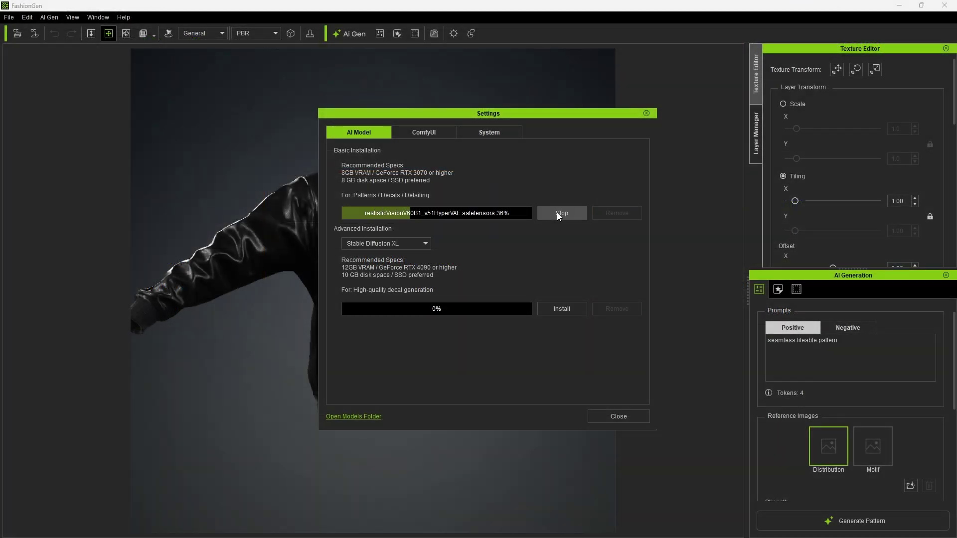
click(425, 132)
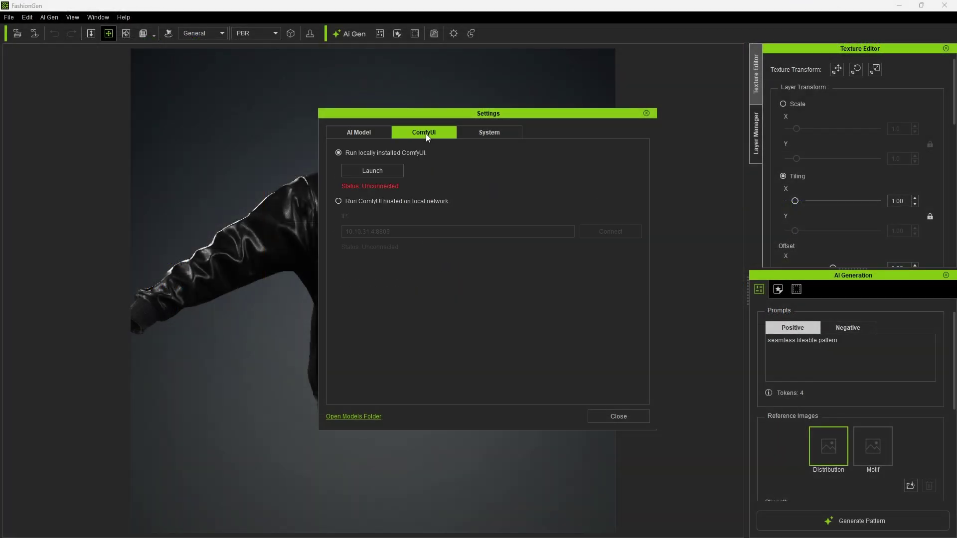
click(382, 171)
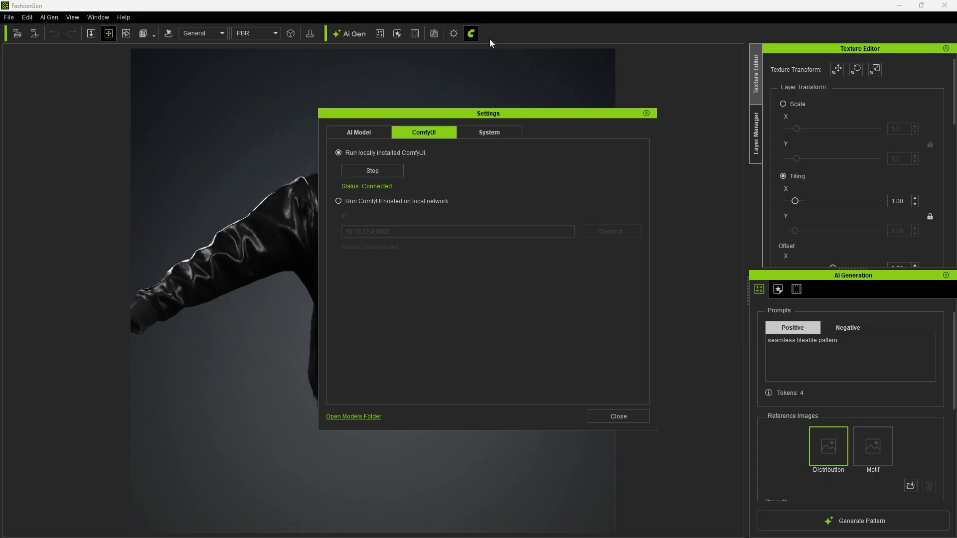
Step: Set the image generator resolution for Aging to 1024 in the System settings
click(489, 132)
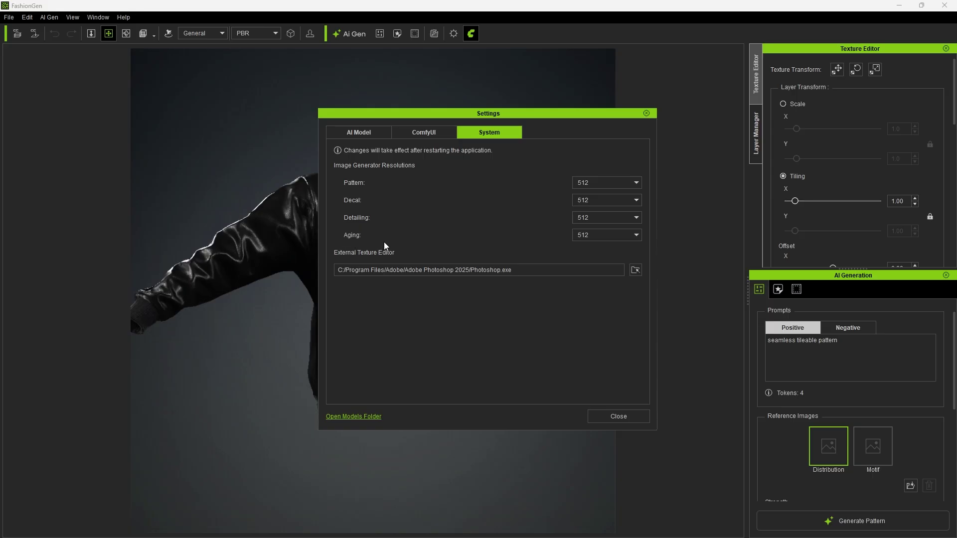
click(594, 234)
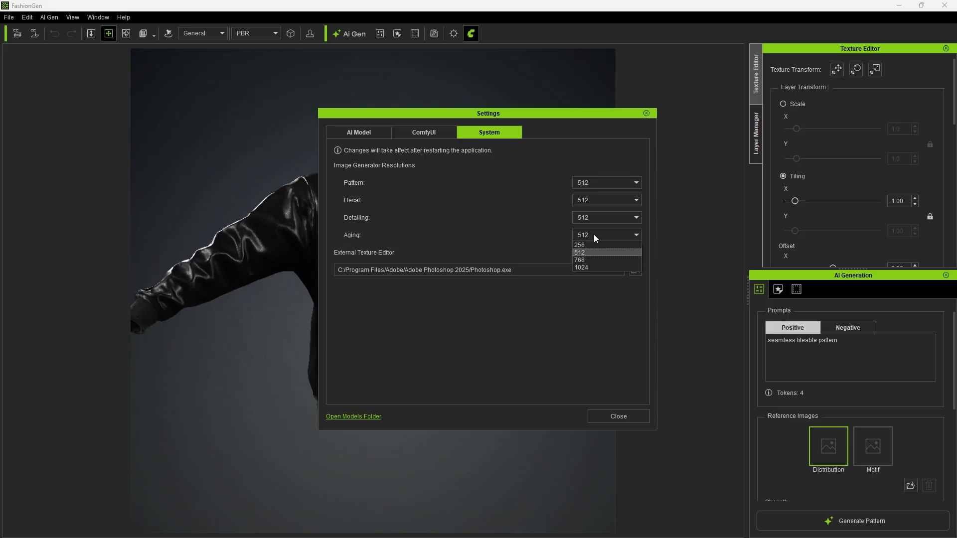
click(594, 267)
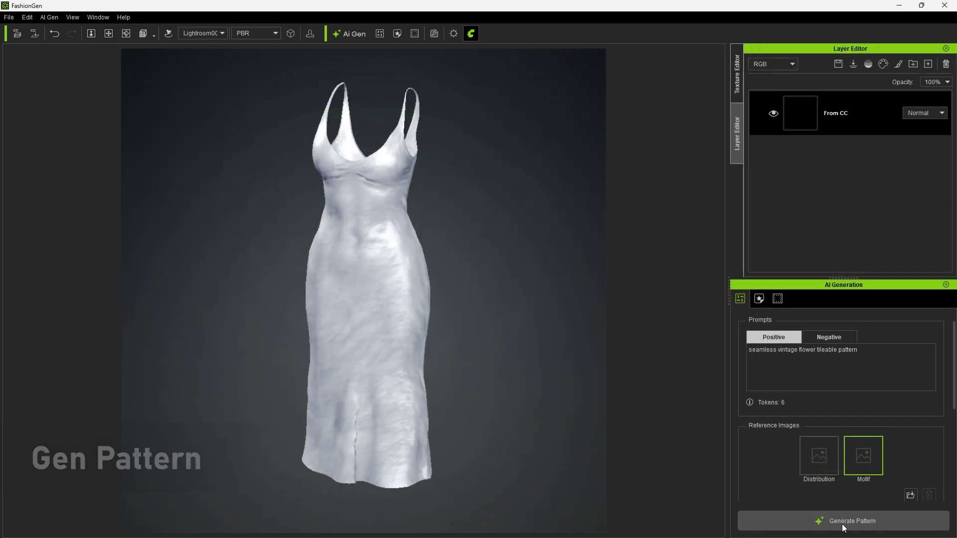
Step: Generate dress patterns from the seamless vintage flower prompt and from the Abstract-Boho-Pattern-20.jpg distribution with a colorful brush-stroke motif
click(847, 522)
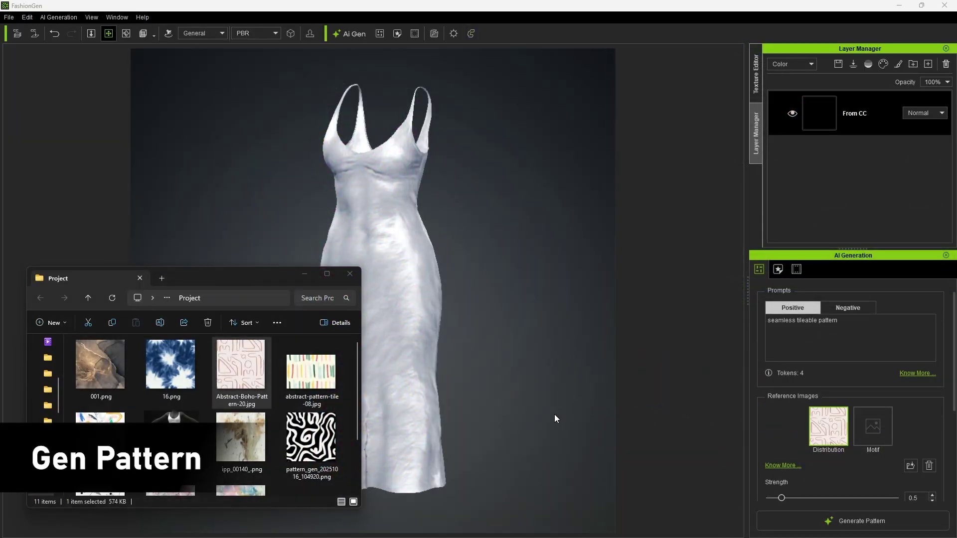
drag(100, 418, 872, 426)
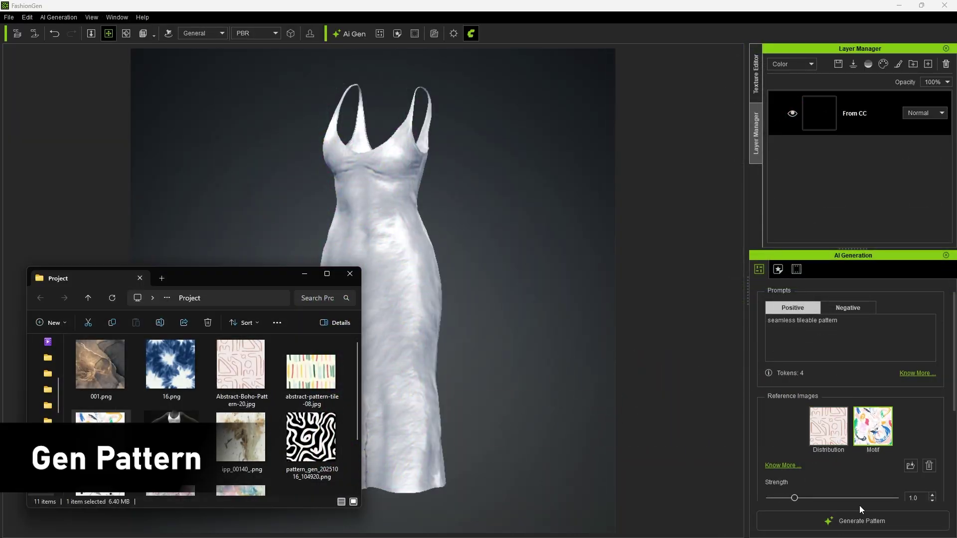
click(854, 522)
Step: Generate another dress pattern using pattern_gen_20251016_104920.png as Distribution and the marbled beige ipp_00140_.png as Motif
key(alt+Tab)
drag(311, 437, 828, 426)
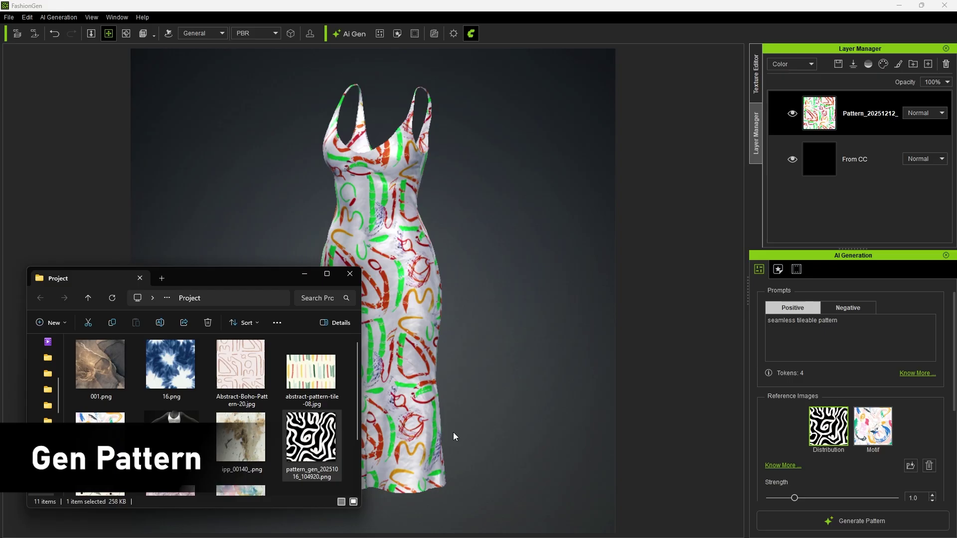
drag(240, 438, 873, 426)
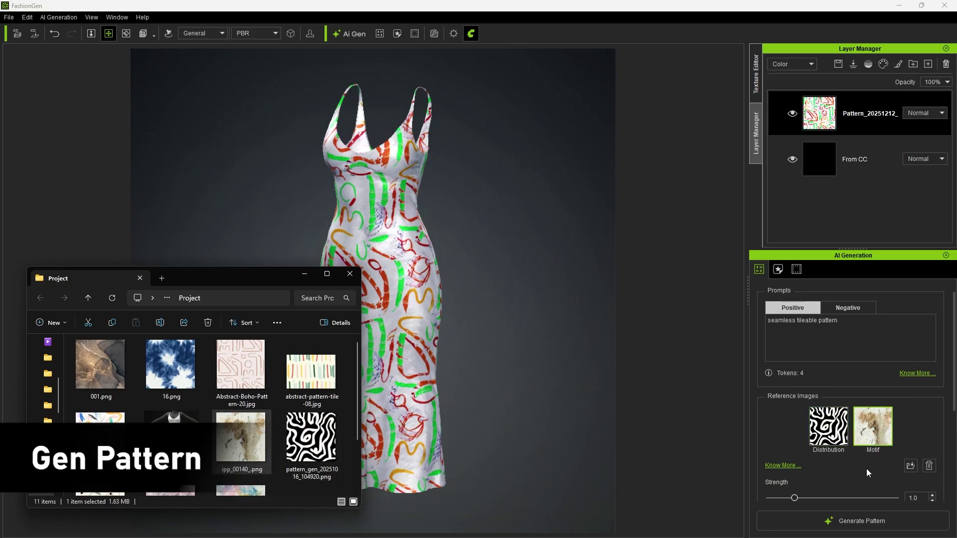
click(852, 522)
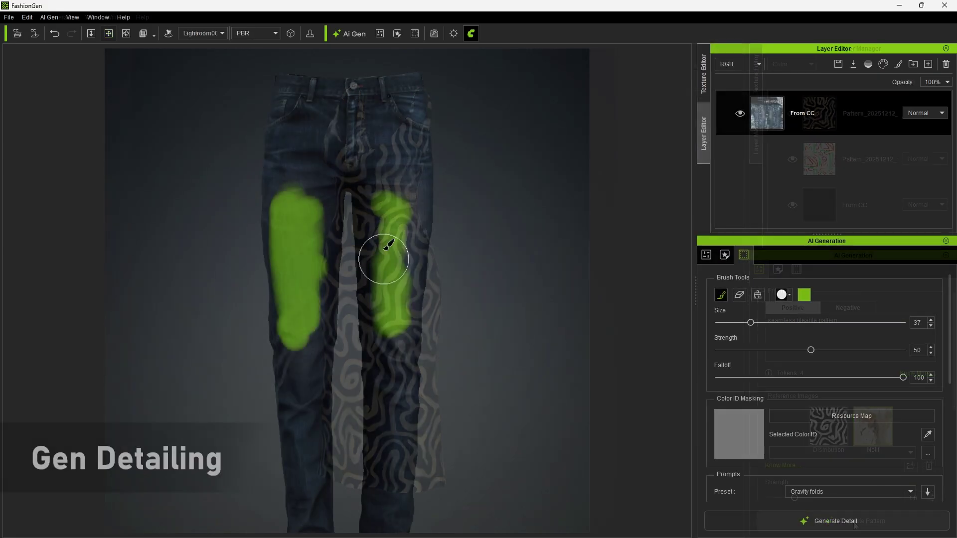
Step: Generate light blue, soft stone-washed denim detail with subtle seam fading and gentle wrinkles on the masked thighs of the jeans
scroll(827, 383, down, 5)
key(ctrl+a)
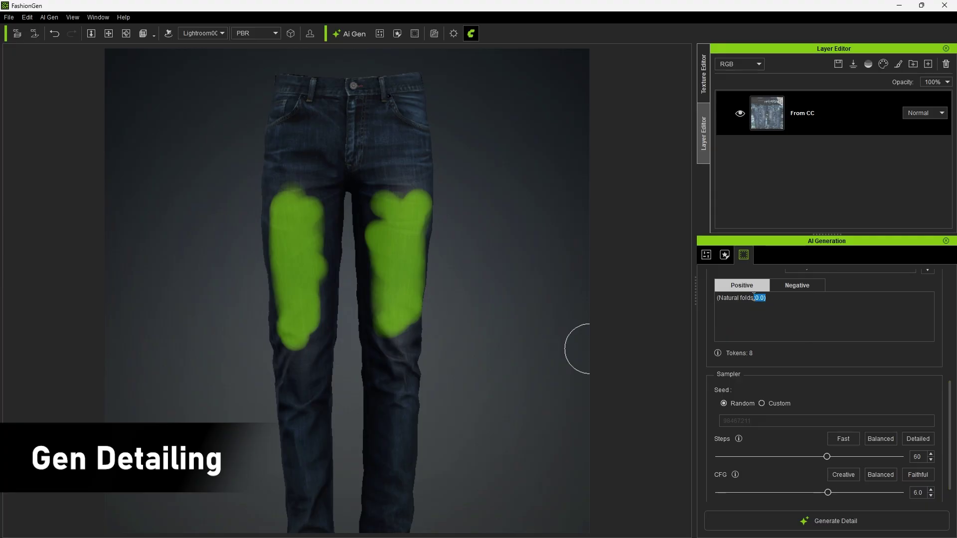
text(Light blue denim jeans, soft stone-washed texture, subtle fading around seams, smooth washed-out tones, gentle fabric wrinkles, natural shadows, studio lighting, highly realistic textile detail)
click(837, 521)
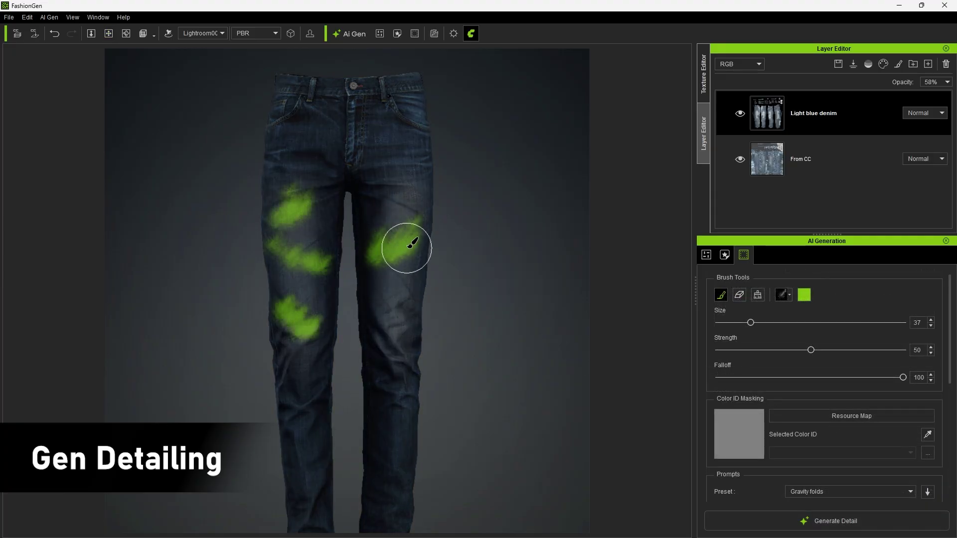
Step: Finish masking short patches on the thighs and generate worn denim detail with subtle abrasions and surface wear marks
mouse_move(406, 245)
mouse_down()
mouse_move(379, 331)
mouse_move(402, 323)
mouse_up()
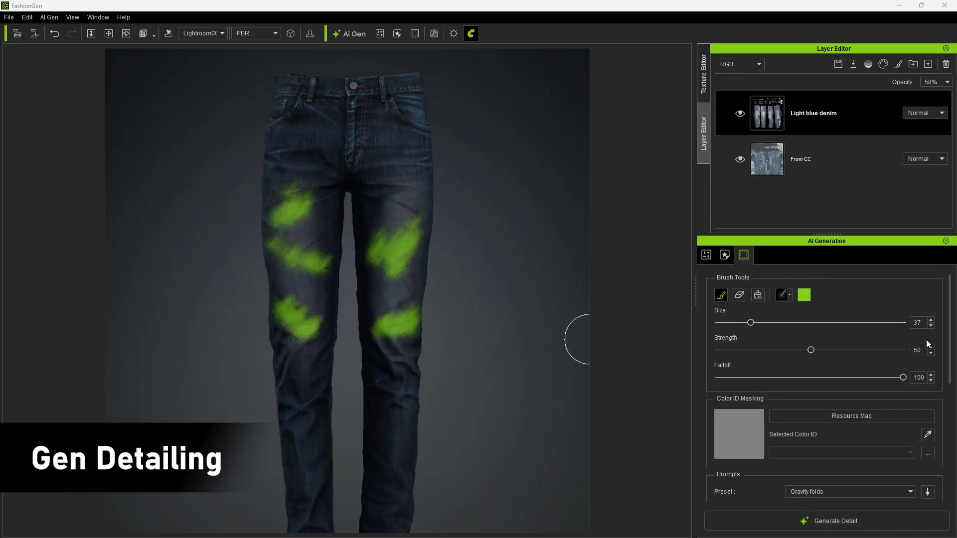
scroll(699, 287, down, 5)
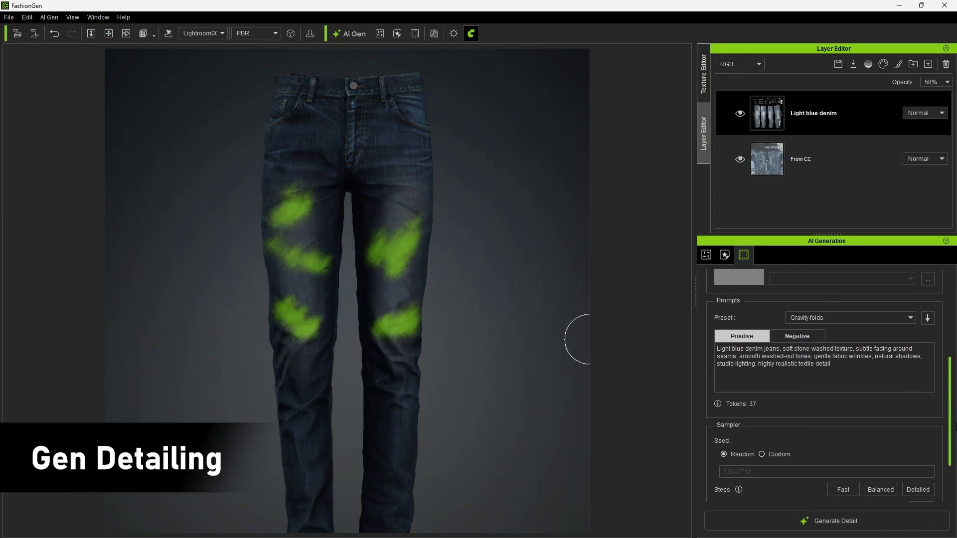
click(835, 519)
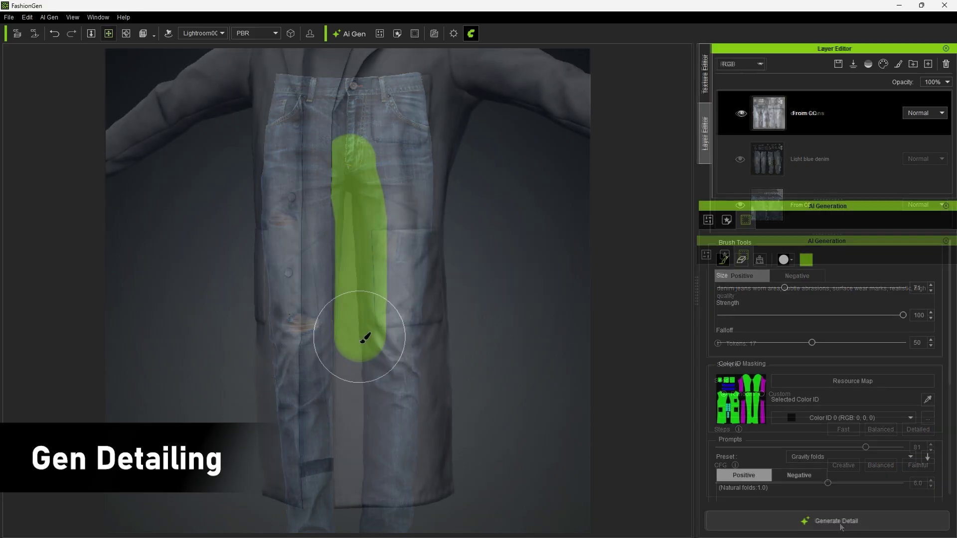
Step: Mask the coat's front panel below the chest pocket and generate folds with the prompt "Lab coat, (Natural folds:1.0)"
mouse_move(367, 336)
mouse_down()
mouse_move(424, 156)
mouse_move(393, 371)
mouse_up()
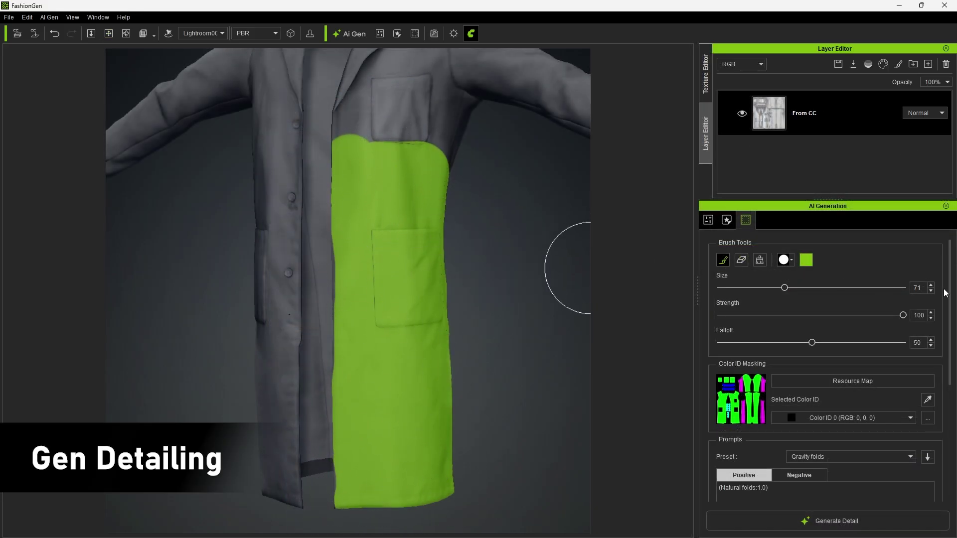
scroll(697, 287, down, 5)
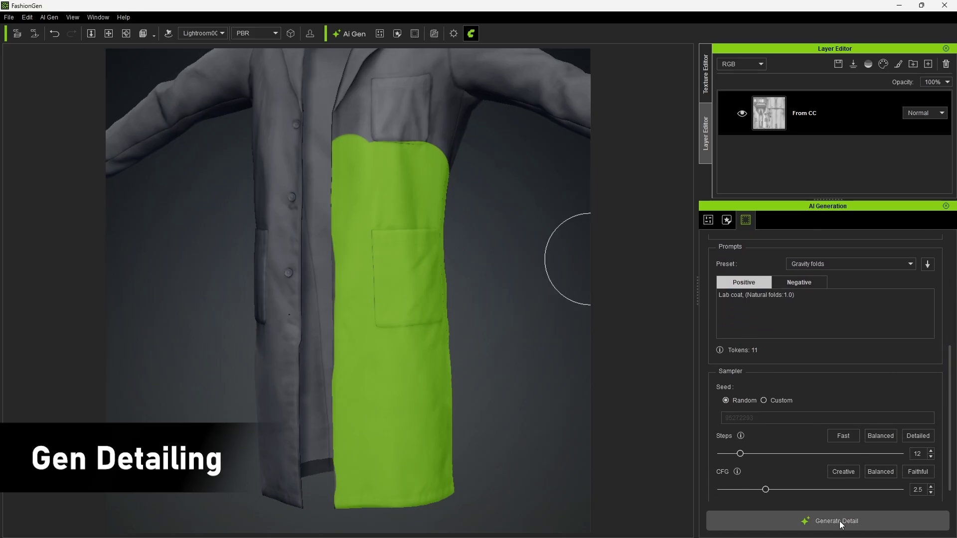
click(841, 523)
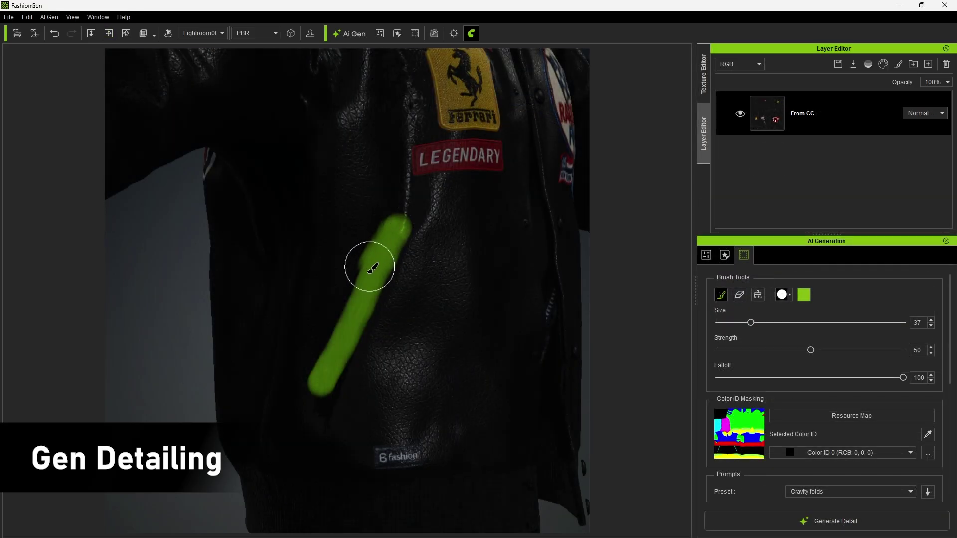
Step: Mask a diagonal strip on the front of the leather jacket and generate "metal zipper on black leather jacket" detail there
drag(367, 267, 325, 385)
scroll(807, 337, down, 5)
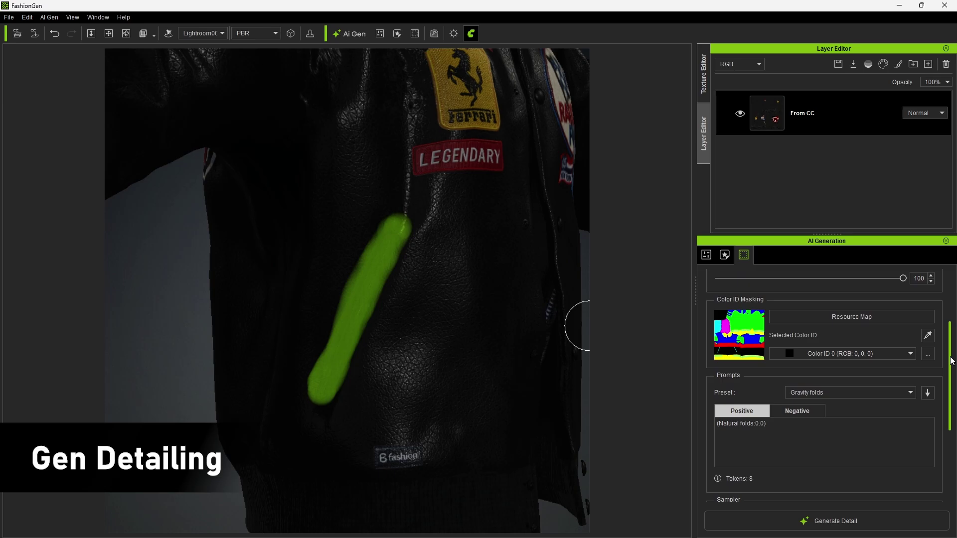
key(ctrl+a)
text(metal zipper on black leather jacket)
click(840, 522)
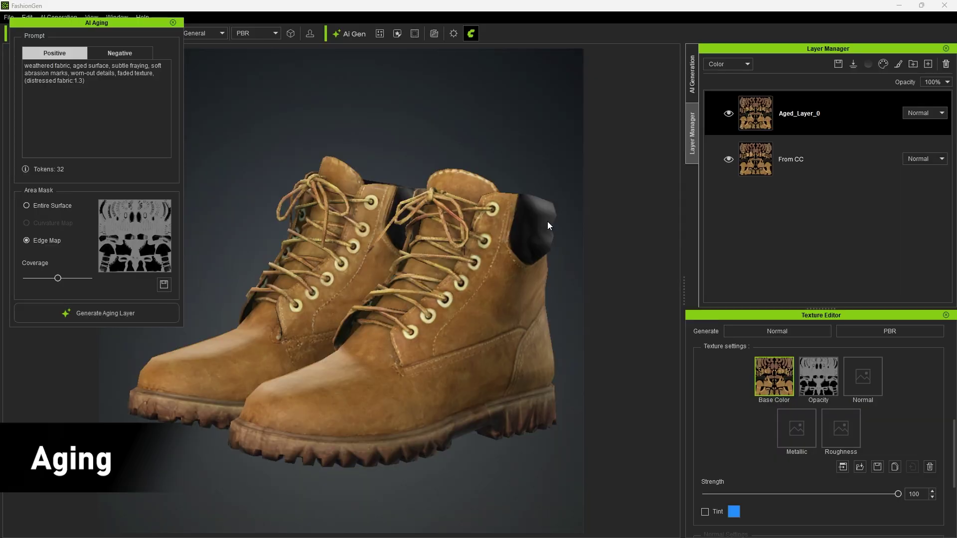
Step: Try the Overlay and Subtract blend modes on the boots' Aged_Layer_0, then set it to Divide and inspect the boots
click(922, 113)
click(924, 130)
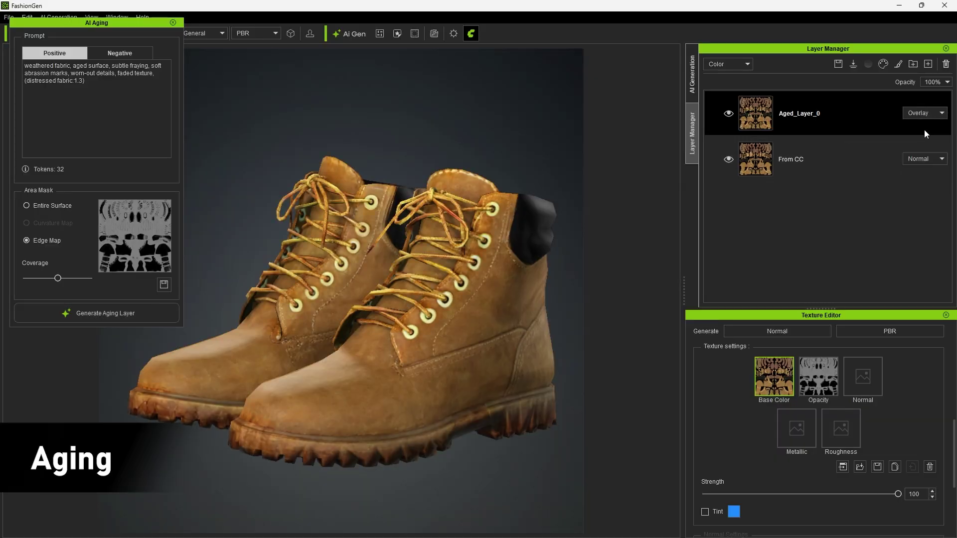
key(Down)
key(Down)
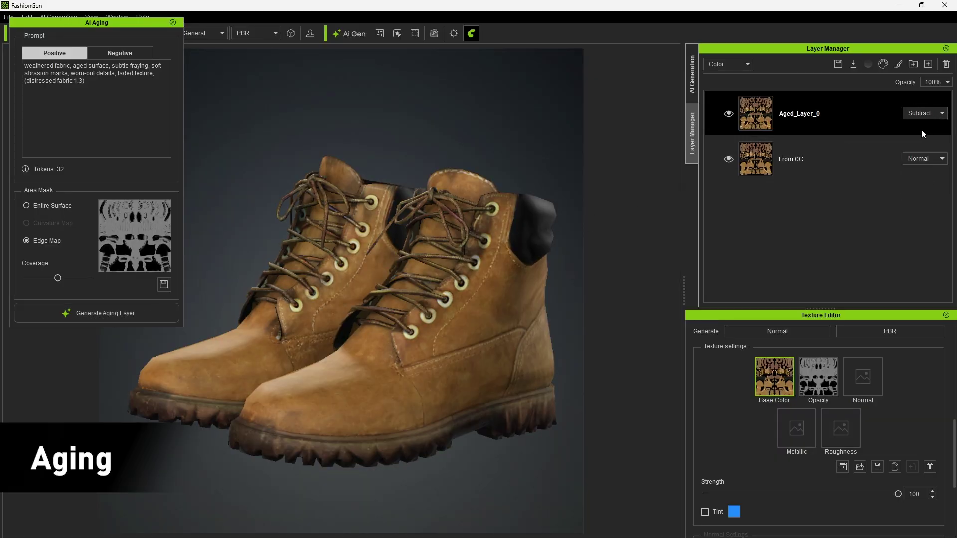
key(Down)
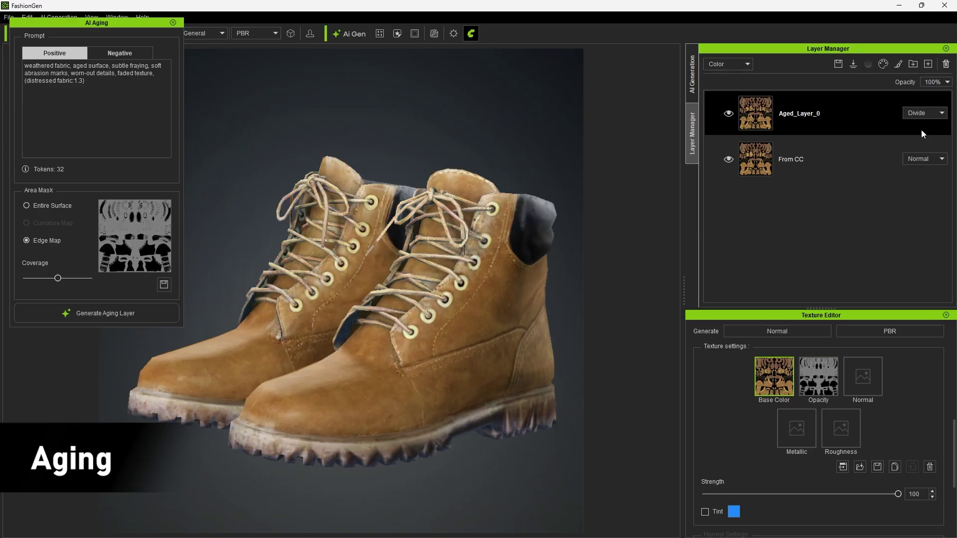
drag(565, 237, 540, 254)
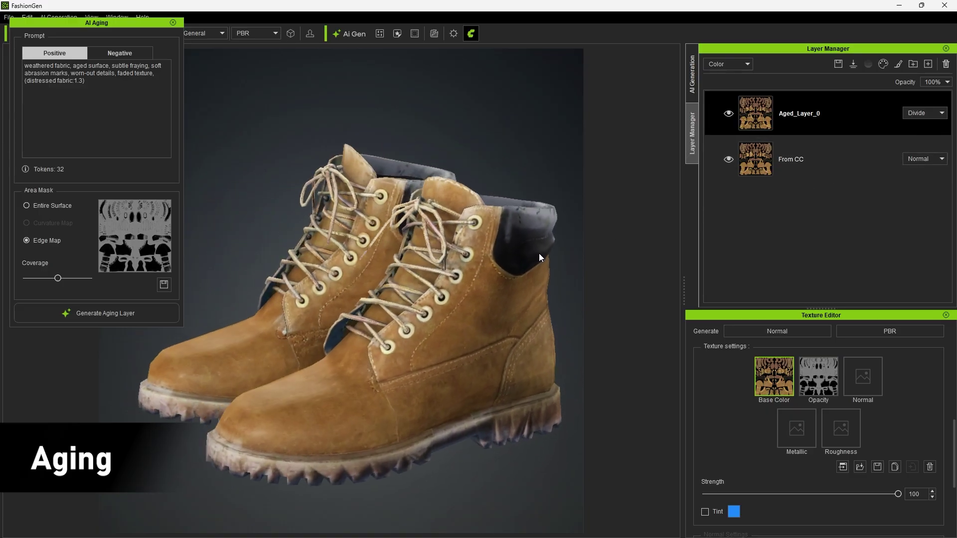
Step: Generate an Edge Map aging layer for the armor with the weathered fabric prompt and apply a color tint to it
click(113, 320)
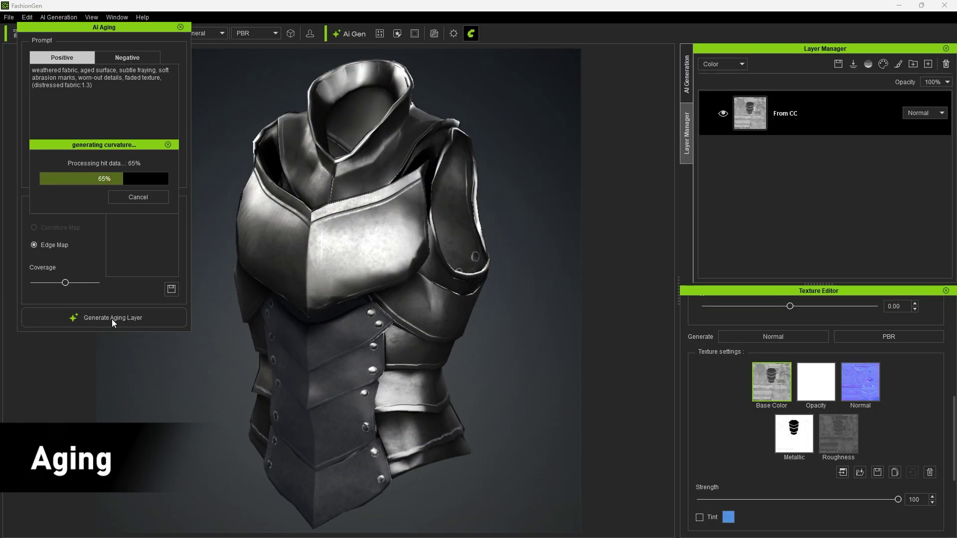
click(698, 517)
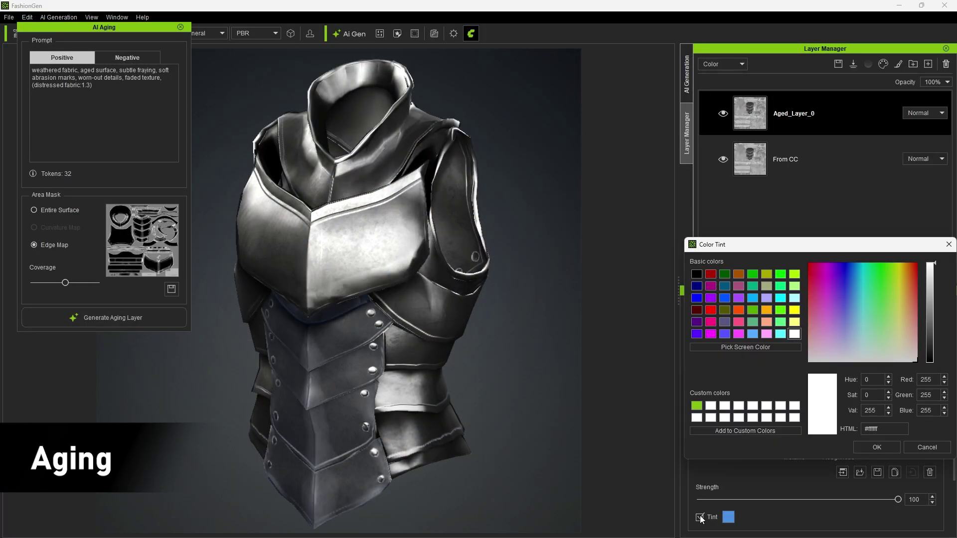
drag(911, 318, 908, 337)
click(877, 447)
drag(623, 279, 441, 310)
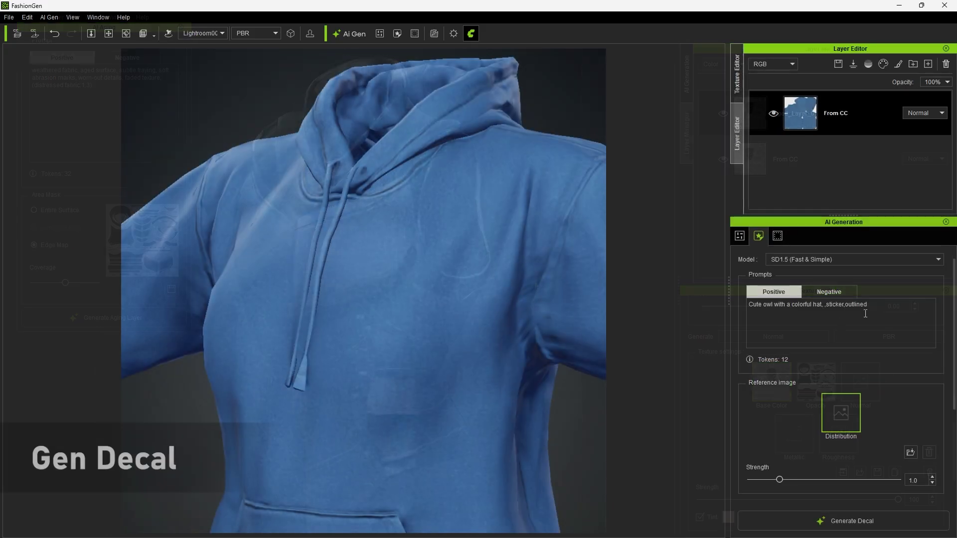
Step: Generate a hoodie decal from "cute bunny with stars, circular , sticker style, chibi style, vibrant pastel colors, flat design, bold outline"
drag(882, 305, 740, 303)
text(cute bunny with stars, circular , sticker style, chibi style, vibrant pastel colors, flat design, bold outline)
click(850, 521)
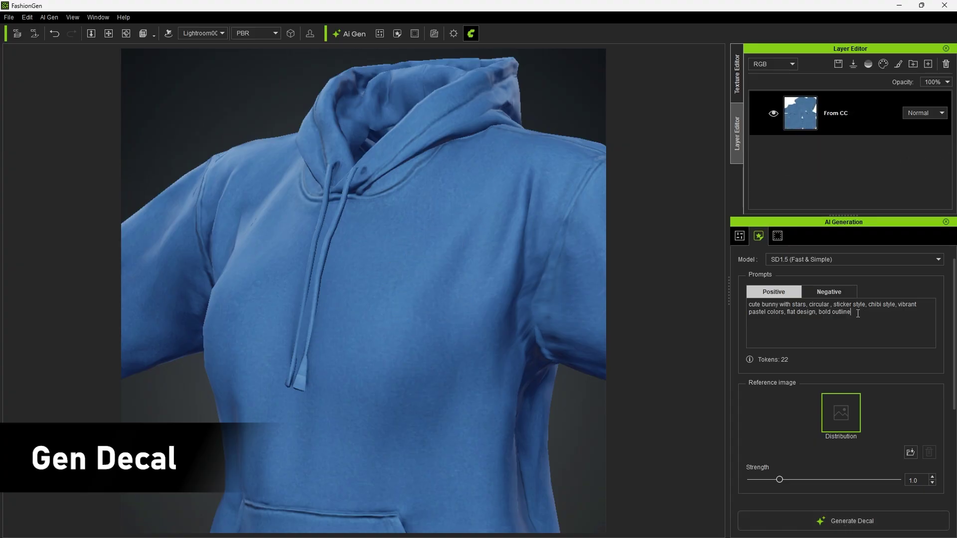
Step: Generate another hoodie decal from "(retro badge logo:1.3), circle emblem, bold outline, minimal, vector art"
drag(858, 314, 732, 306)
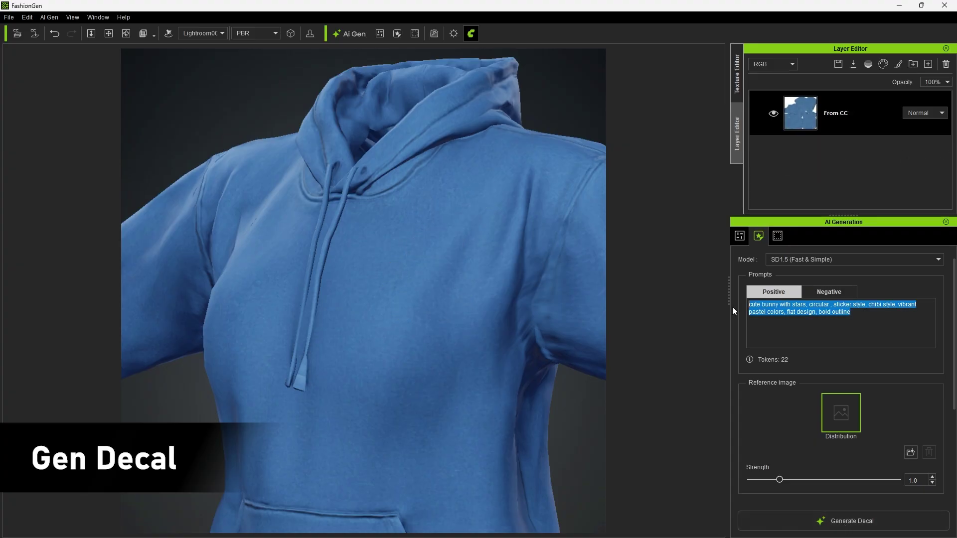
text((retro badge logo:1.3), circle emblem, bold outline, minimal, vector art)
click(850, 521)
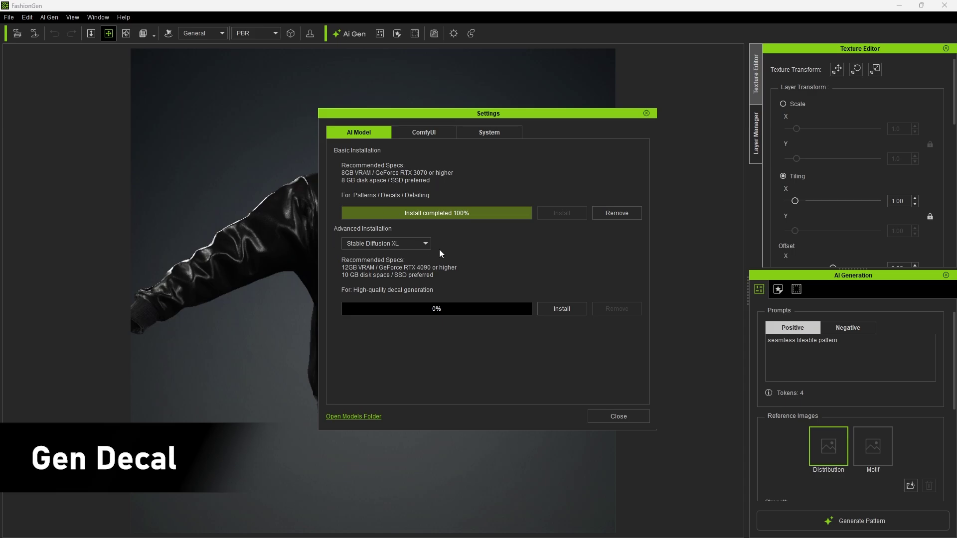
Step: Open the Advanced Installation model choices, and generate a luxury leather label decal with gold foil stamped text using the Qwen (High Quality) model
click(423, 245)
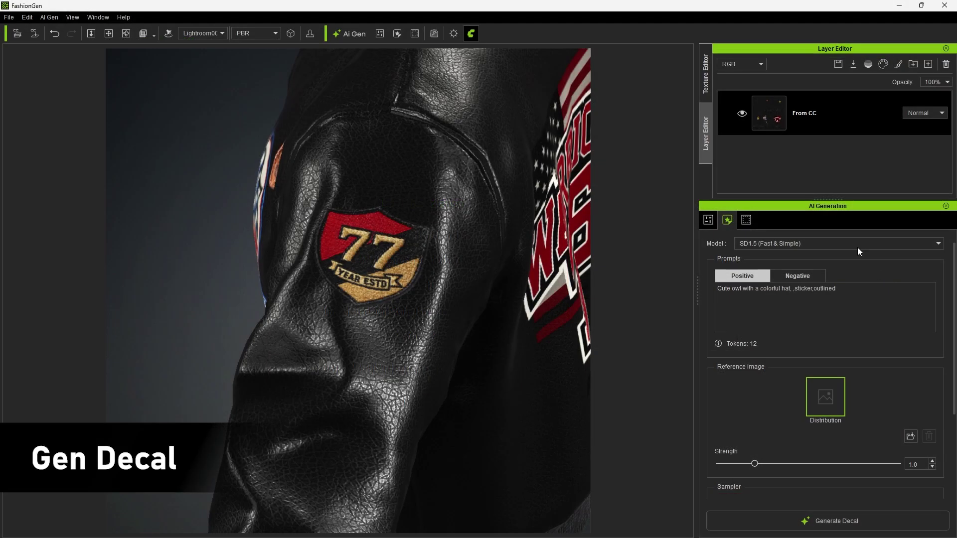
click(853, 242)
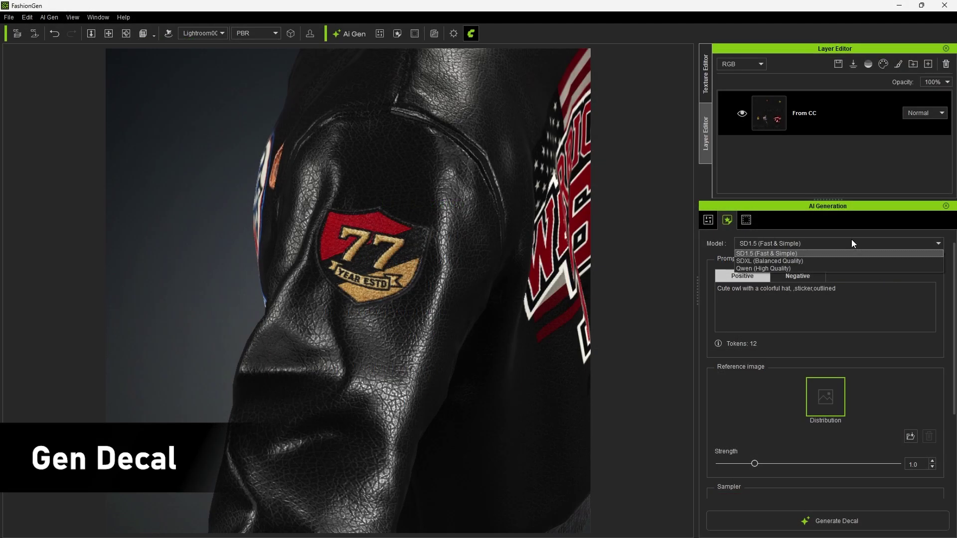
click(851, 268)
drag(837, 289, 698, 288)
text(Front view of a luxury leather fashion label, Italian vegetable-tanned leather, gold foil stamped text on the left: "Aaron", gold foil stamped text on the right: "Reallusion Creative Director". Flat view with no angle, no shadows, elegant spacing, high-end brand aesthetic, extremely realistic, transparent background.)
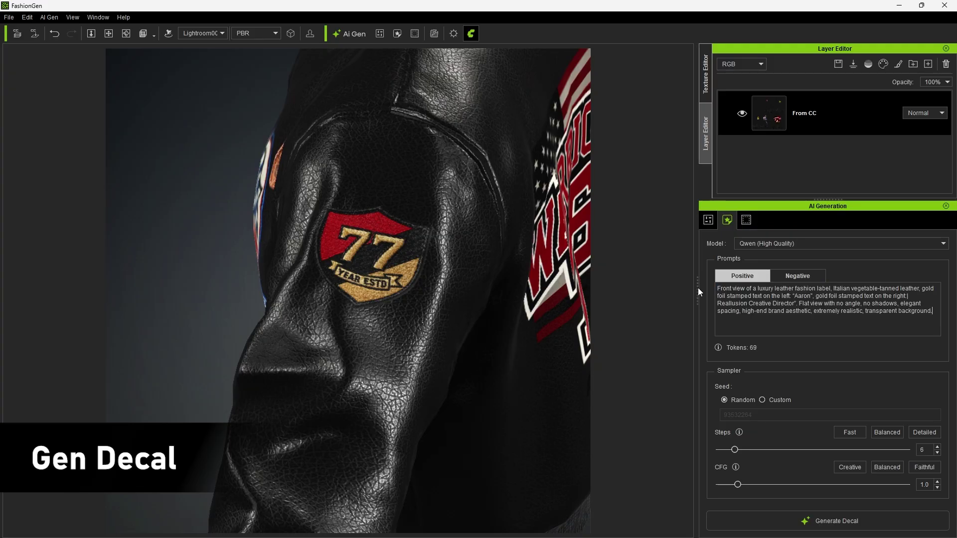
click(835, 522)
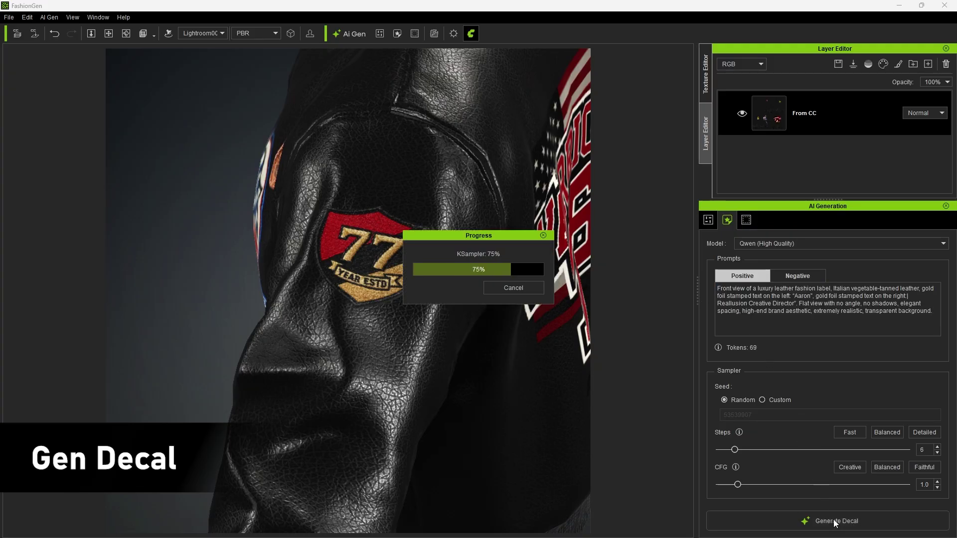